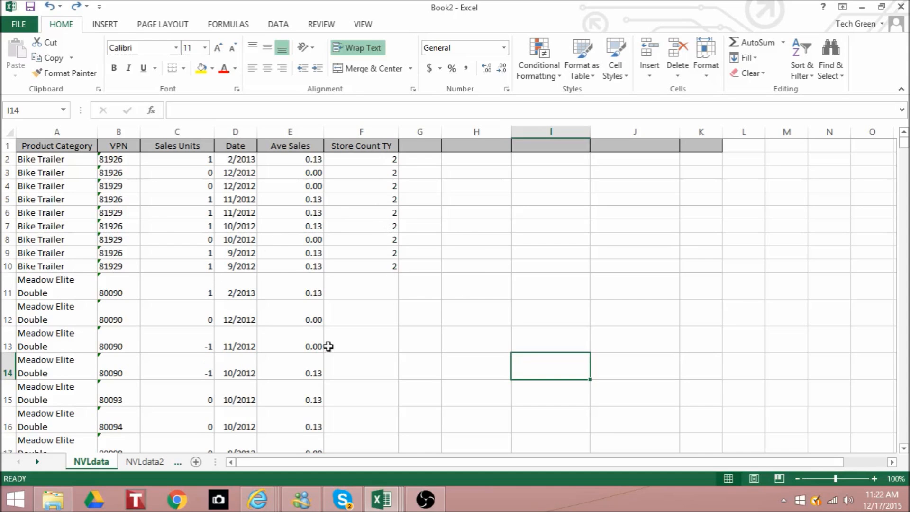
# Examine the VPN column and its sort options on NVLdata, and compare it with the VPN and Description columns on NVLdata2.
pyautogui.click(412, 305)
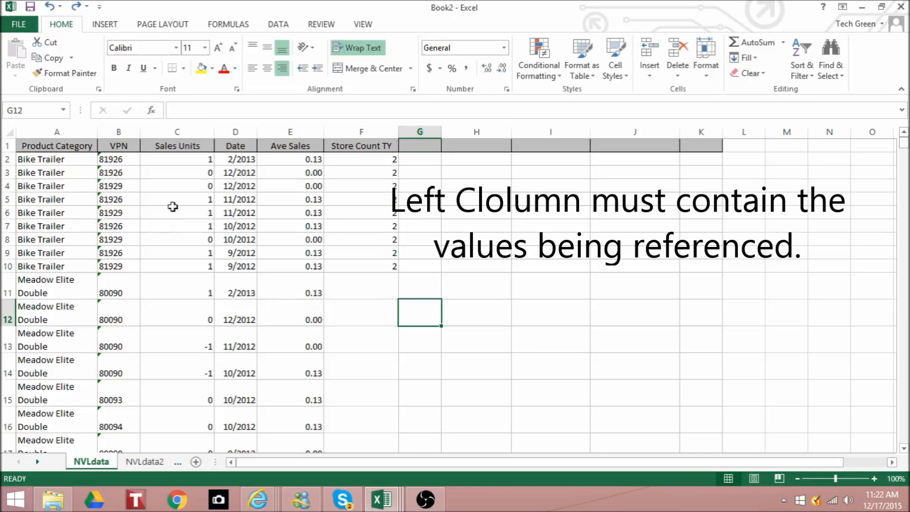
pyautogui.click(130, 122)
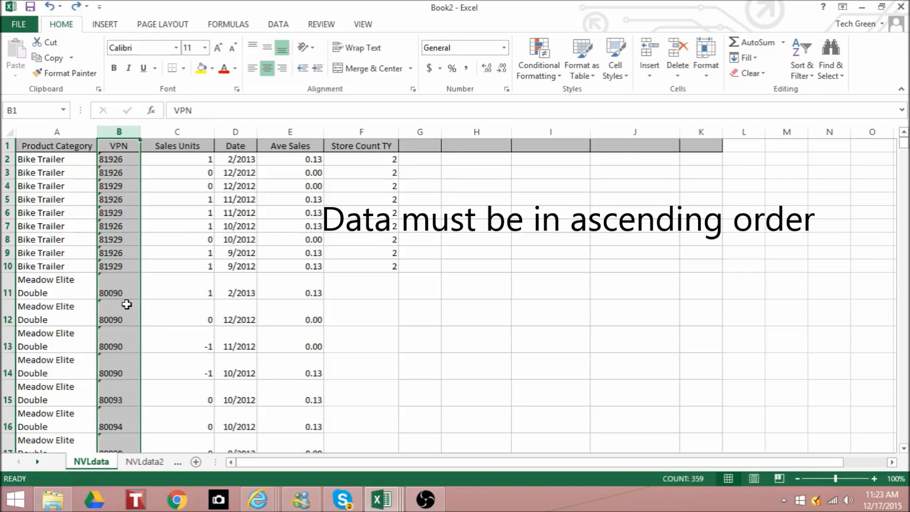
pyautogui.click(811, 76)
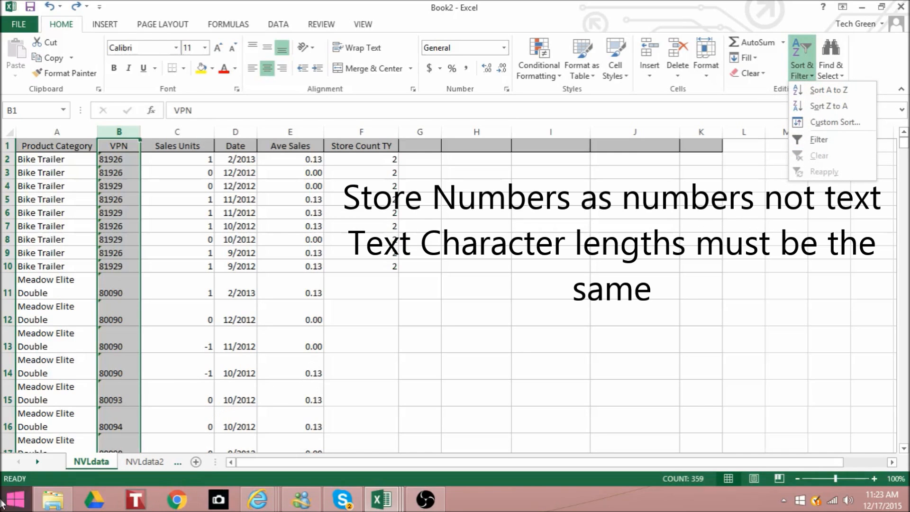
pyautogui.click(242, 349)
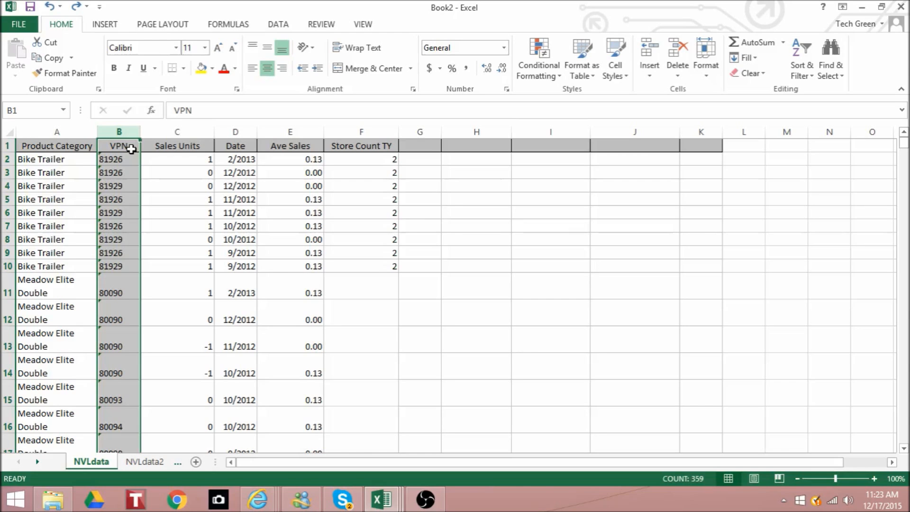
pyautogui.click(195, 240)
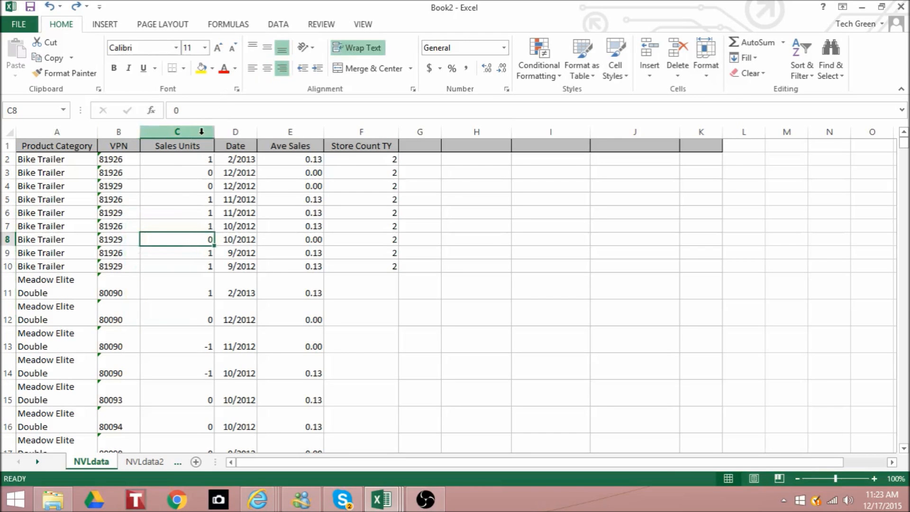
pyautogui.click(145, 461)
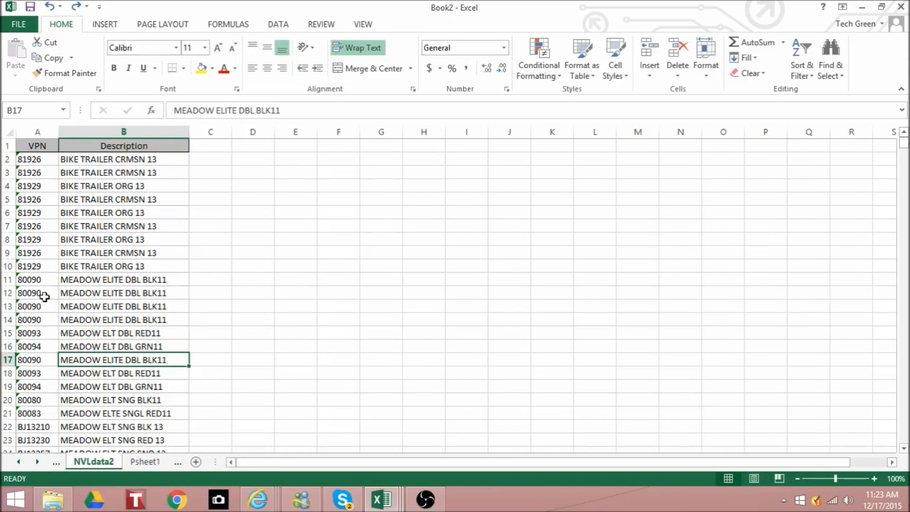
pyautogui.click(18, 462)
pyautogui.click(94, 461)
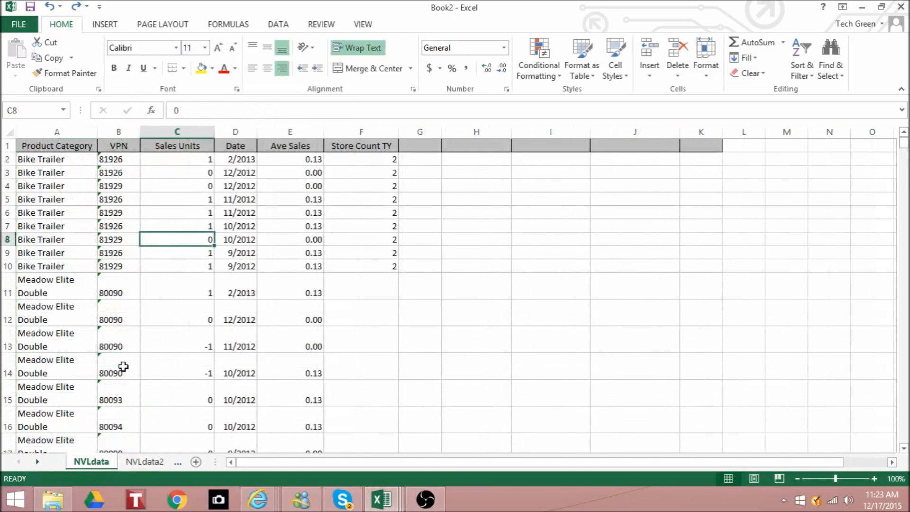
# Insert a blank column between VPN and Sales Units on the NVLdata sheet.
pyautogui.click(194, 128)
pyautogui.rightClick(193, 128)
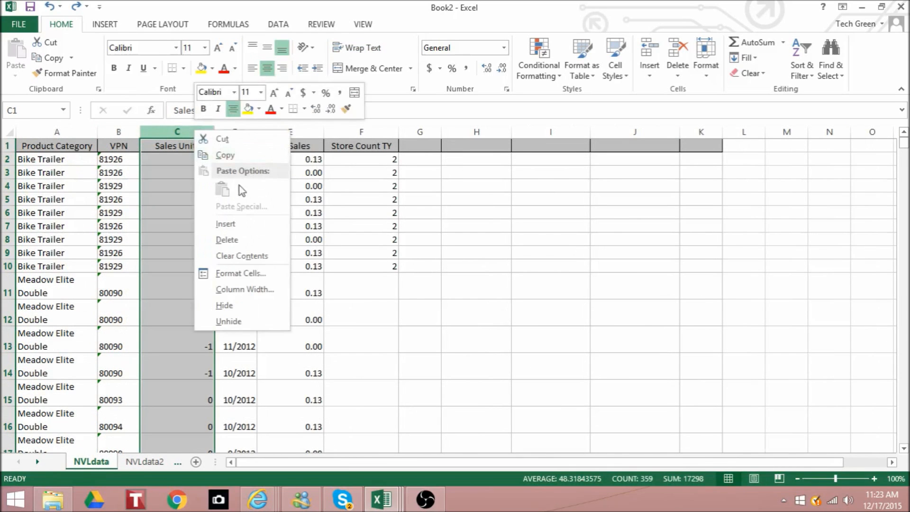
pyautogui.click(239, 230)
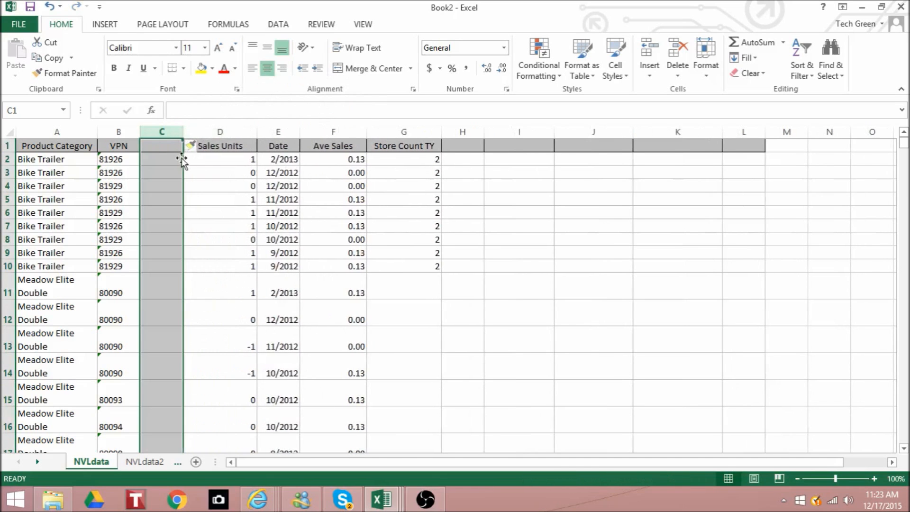
# Enter the header "Description" in C1 and widen column C so the header fits.
pyautogui.click(167, 143)
pyautogui.write('De')
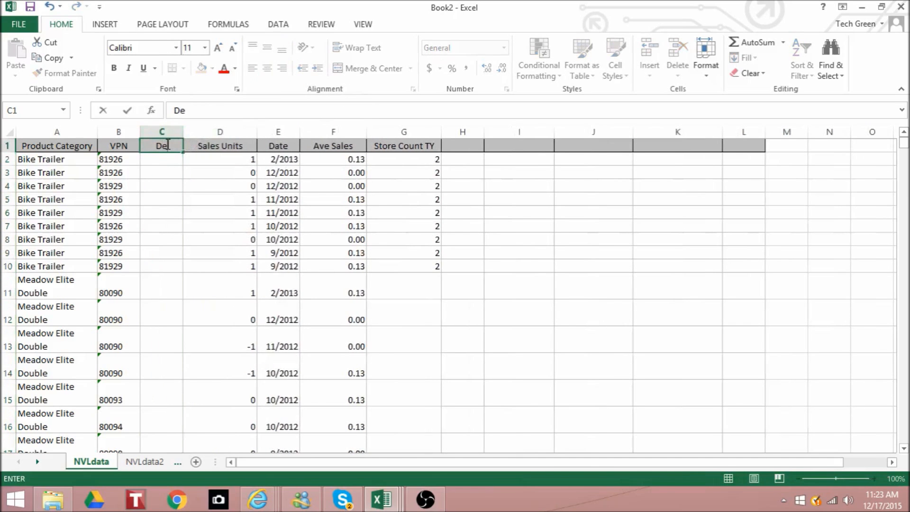
pyautogui.write('scription')
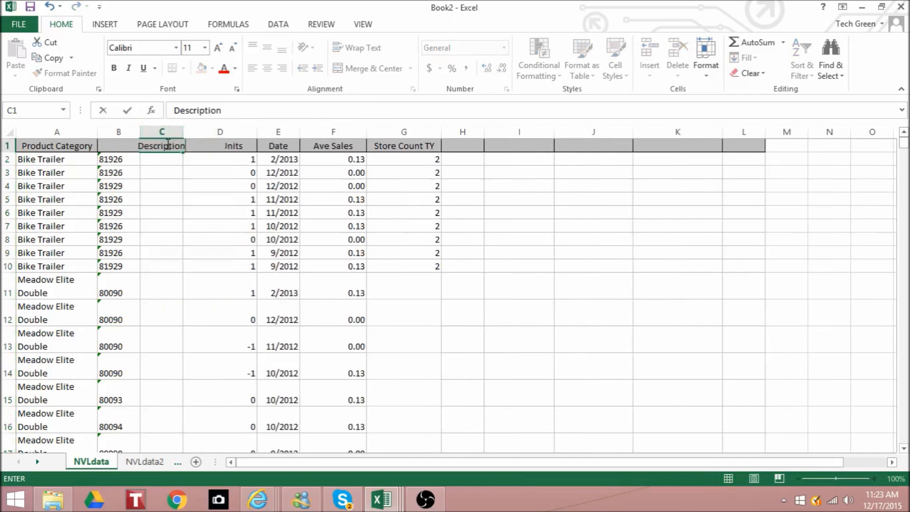
pyautogui.click(177, 168)
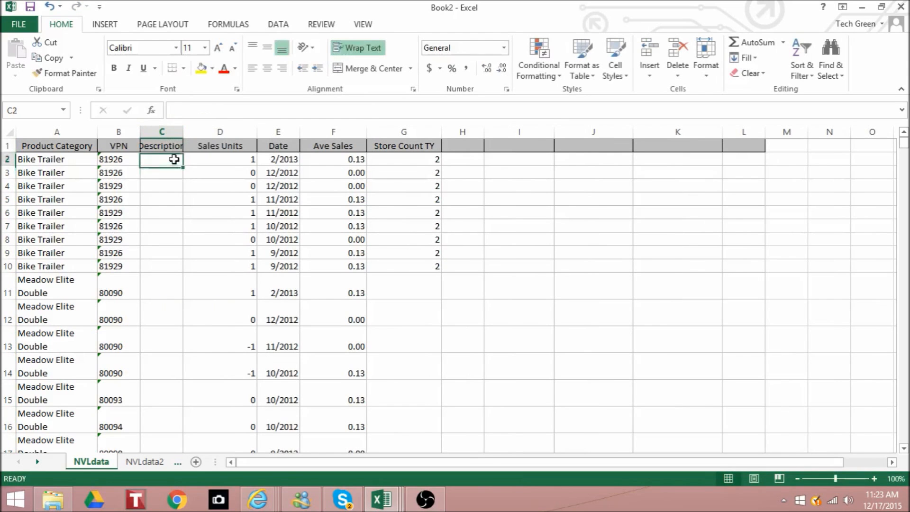
pyautogui.moveTo(179, 131); pyautogui.dragTo(203, 130)
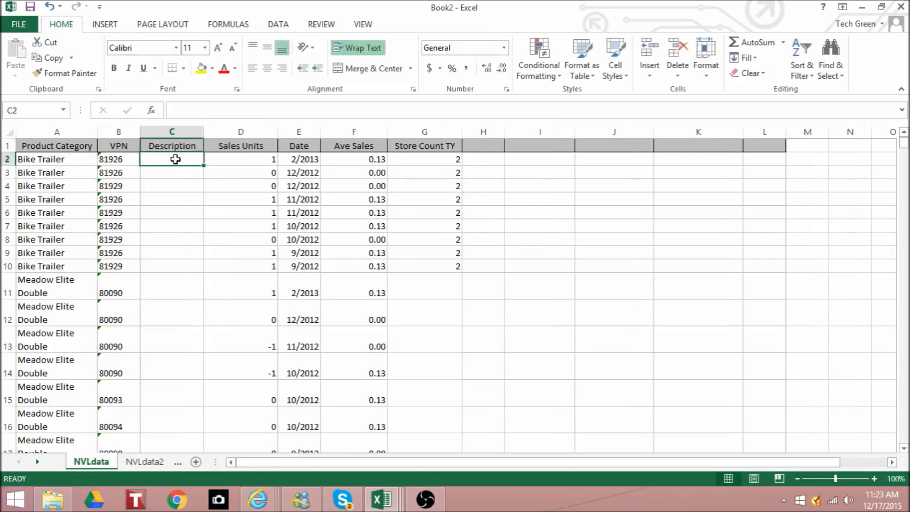
pyautogui.write('=')
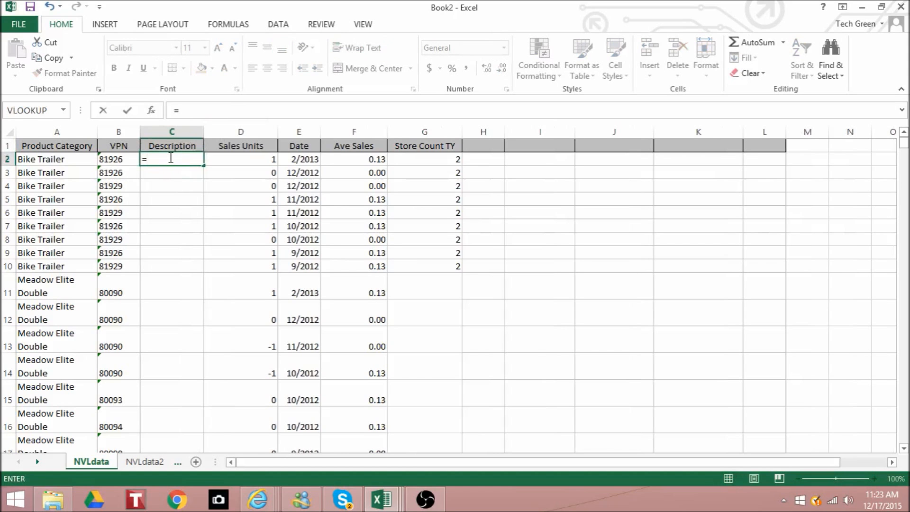
pyautogui.click(65, 110)
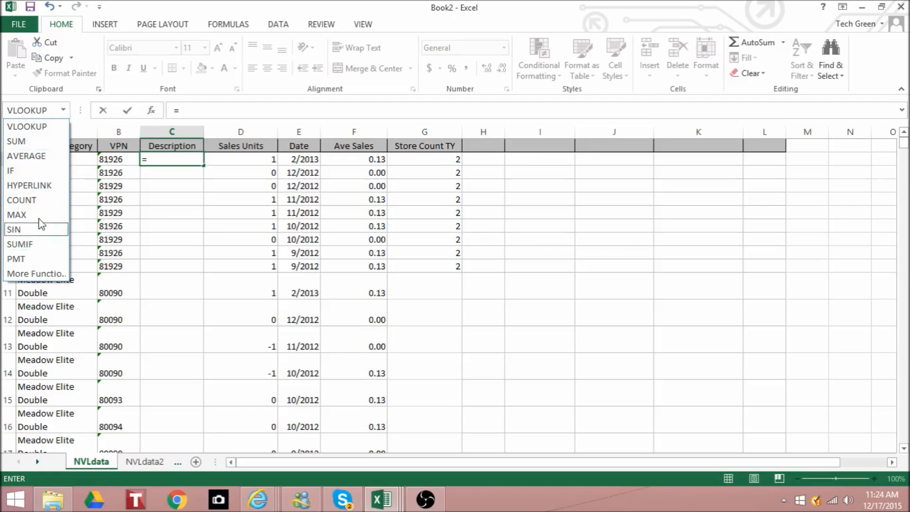
pyautogui.click(74, 113)
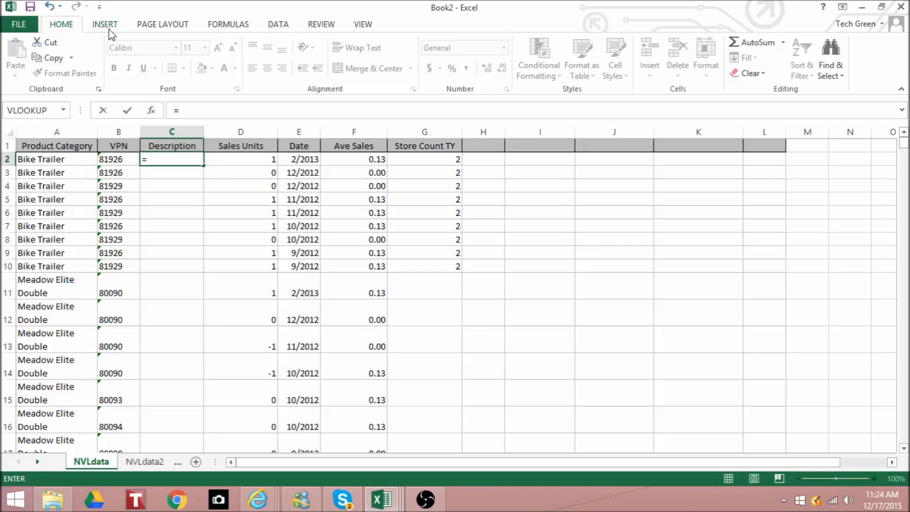
pyautogui.click(227, 27)
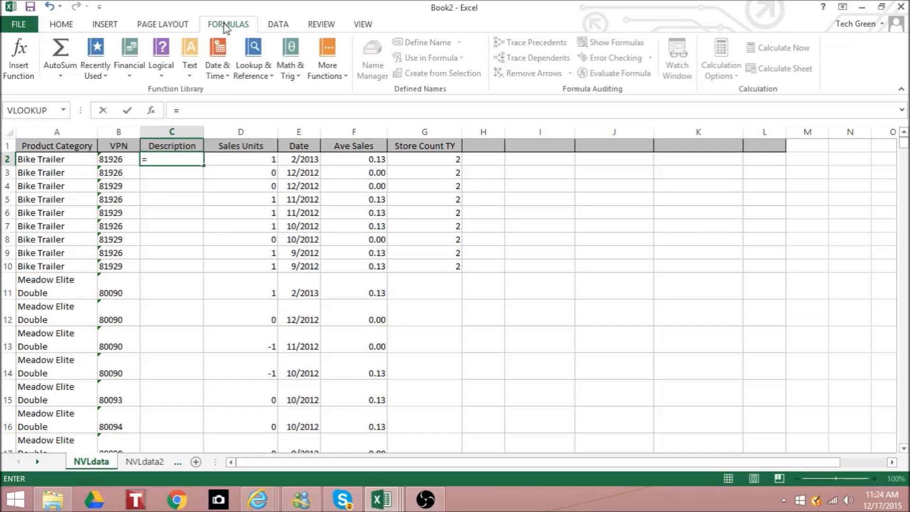
pyautogui.click(28, 75)
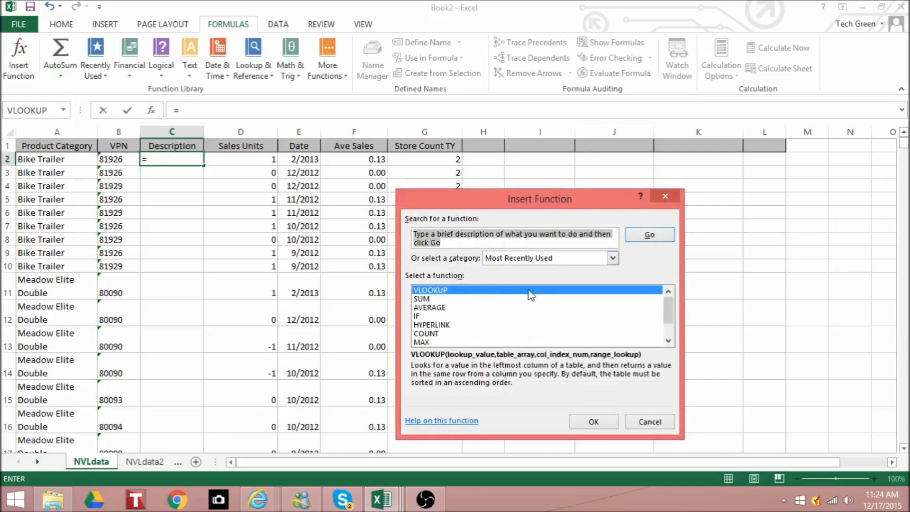
pyautogui.click(499, 243)
pyautogui.moveTo(499, 243); pyautogui.dragTo(422, 235)
pyautogui.click(648, 423)
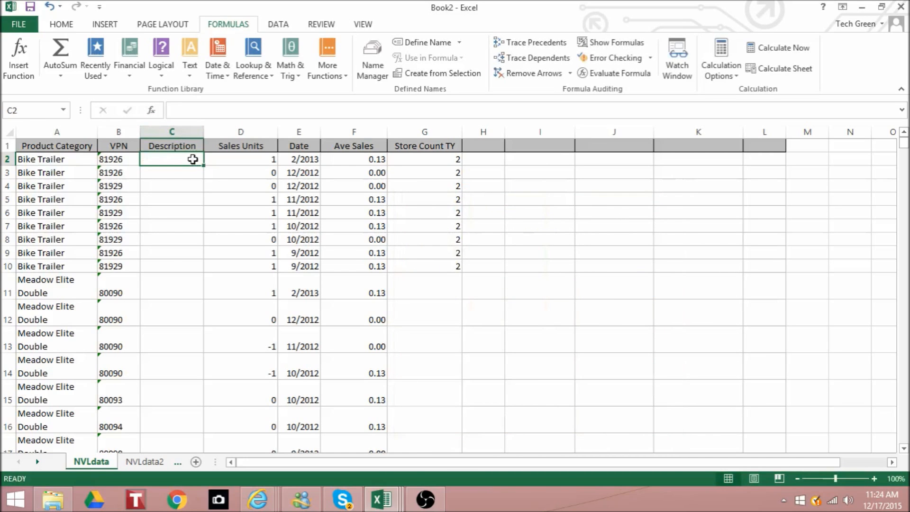
# Start a VLOOKUP function in C2 with the VPN cell B2 as the lookup value.
pyautogui.write('=')
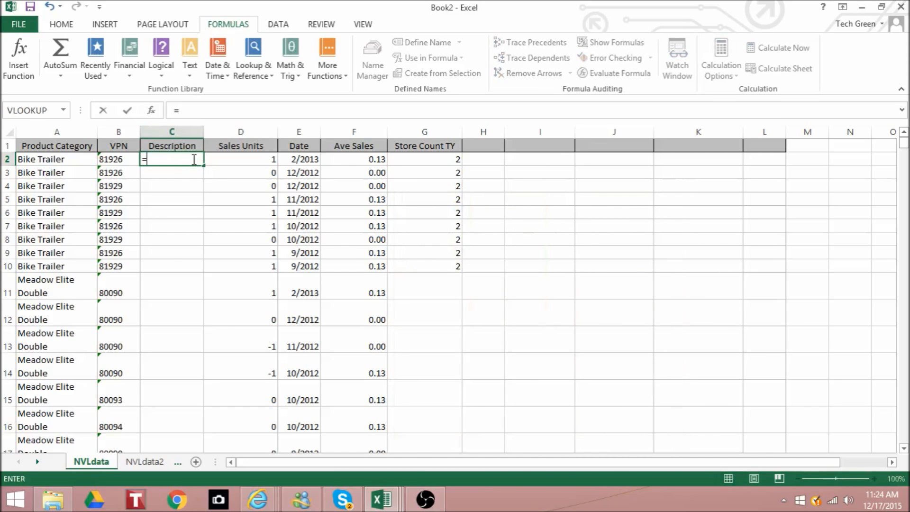
pyautogui.click(28, 112)
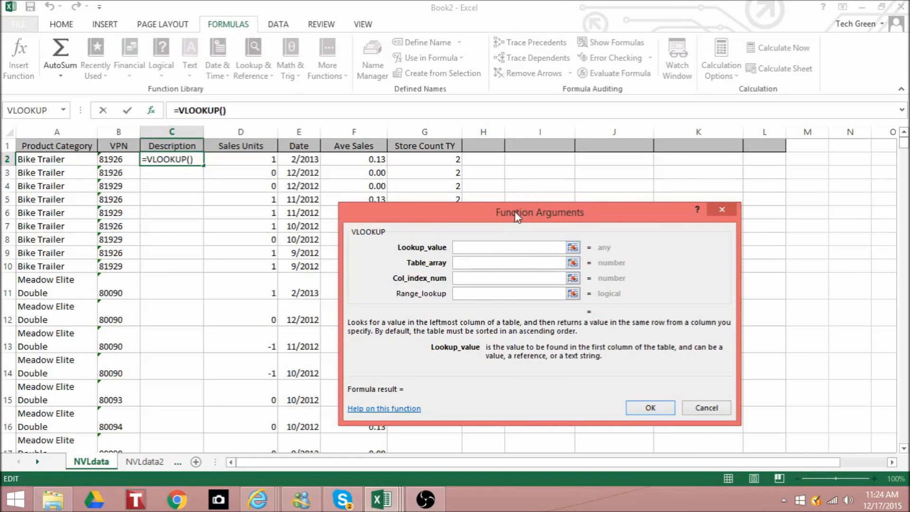
pyautogui.moveTo(516, 216); pyautogui.dragTo(376, 143)
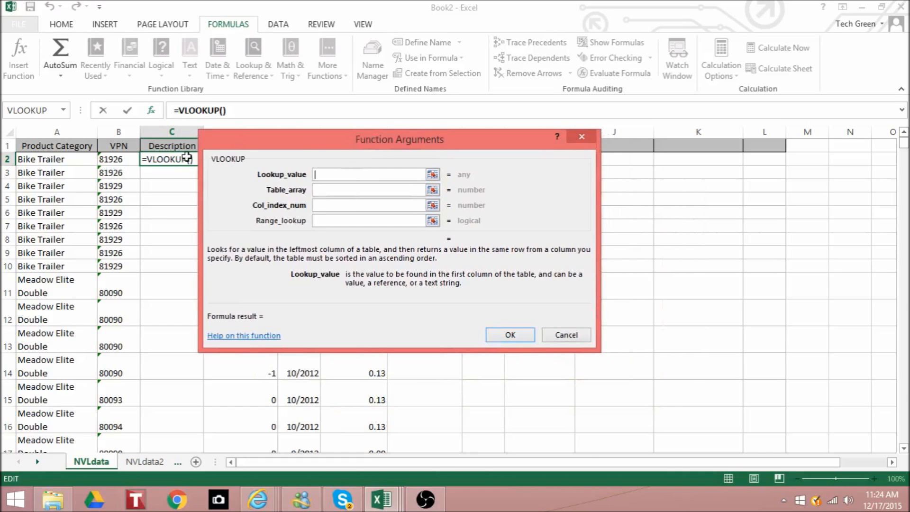
pyautogui.click(127, 161)
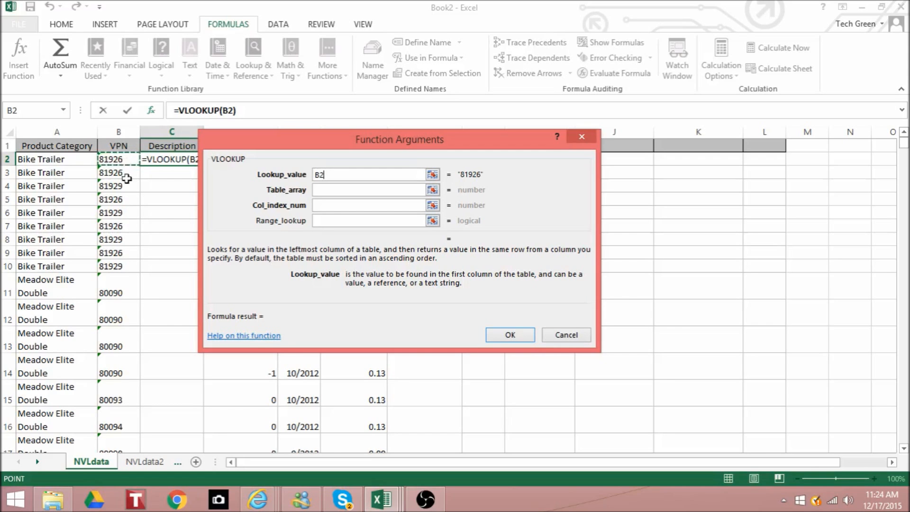
# Set the VLOOKUP table array to columns A:B of the NVLdata2 sheet.
pyautogui.click(331, 194)
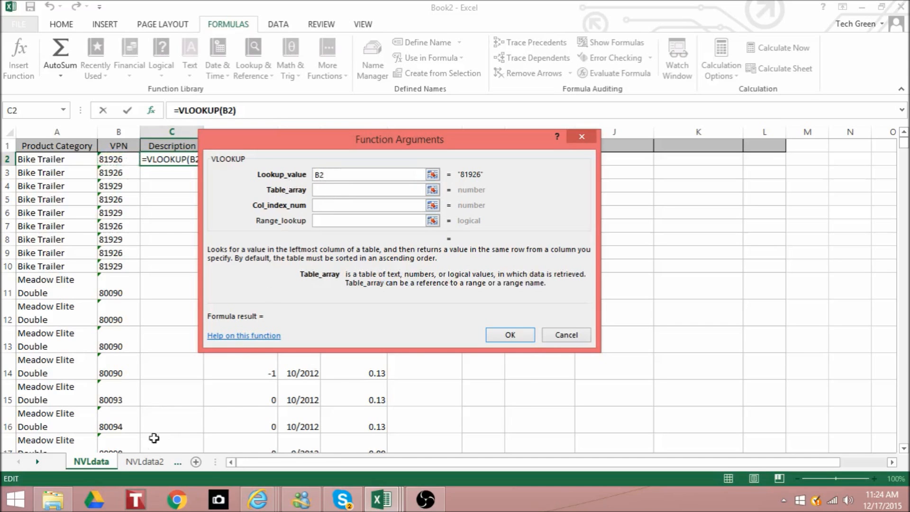
pyautogui.click(145, 461)
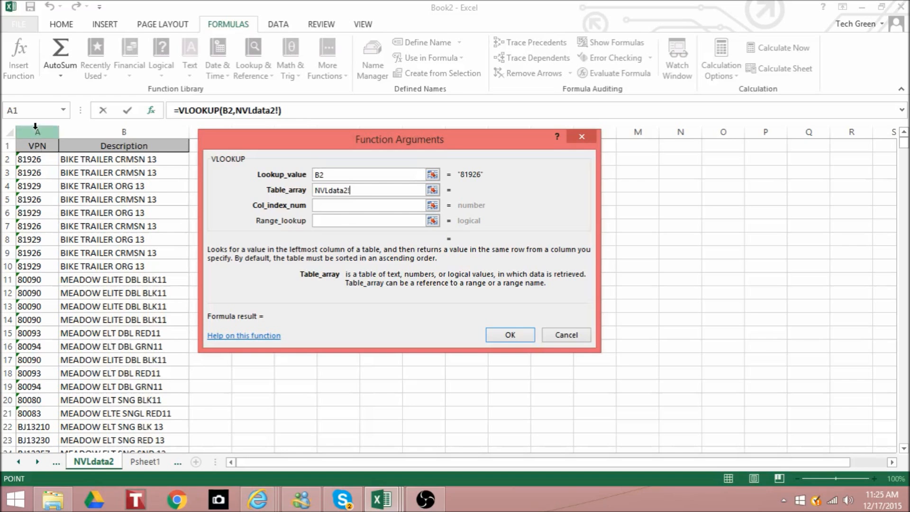
pyautogui.moveTo(35, 127); pyautogui.dragTo(141, 144)
pyautogui.click(141, 143)
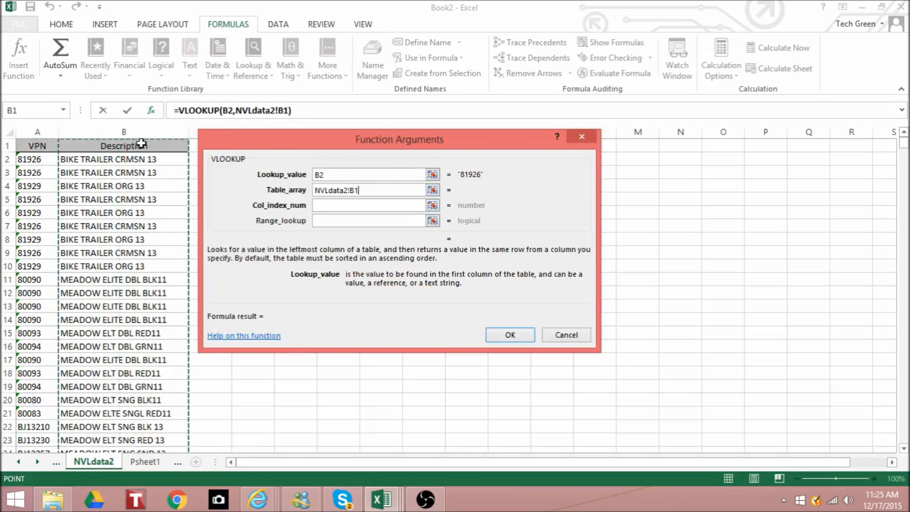
pyautogui.moveTo(40, 128); pyautogui.dragTo(102, 136)
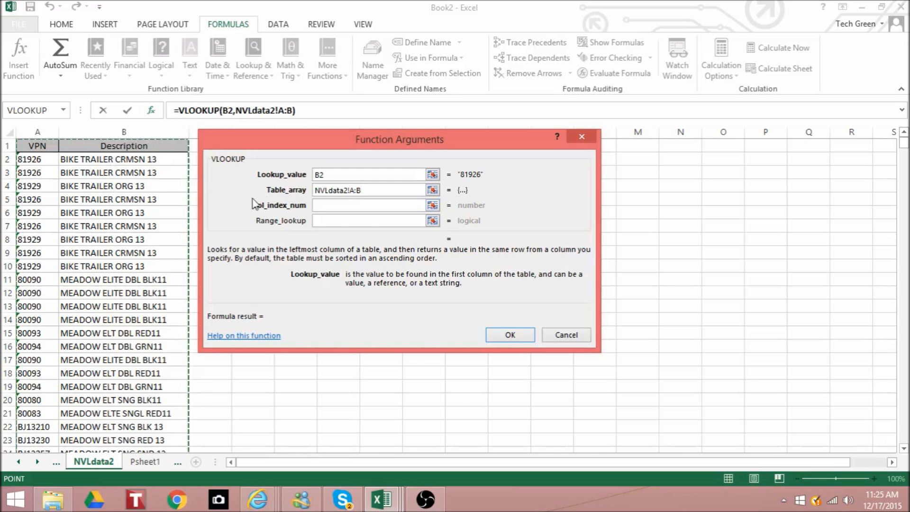
# Complete the VLOOKUP in C2 with column index number 2 and range lookup false.
pyautogui.click(340, 207)
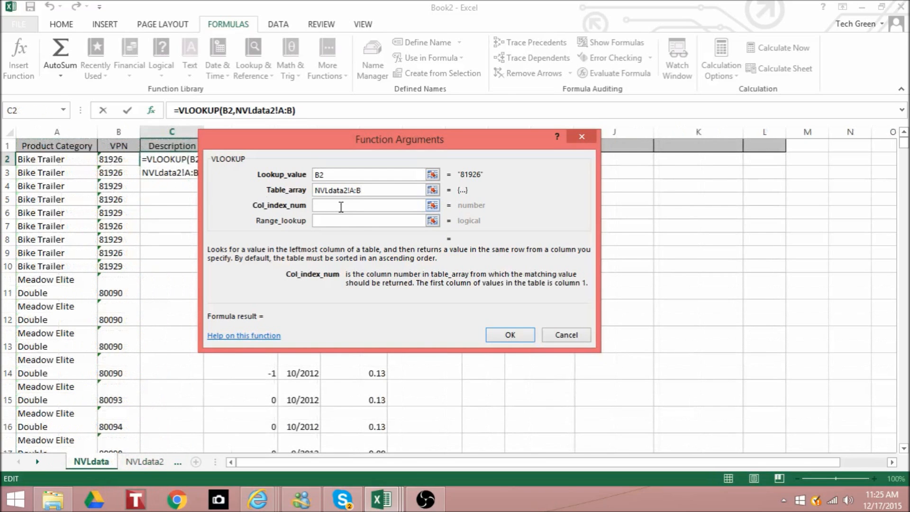
pyautogui.write('2')
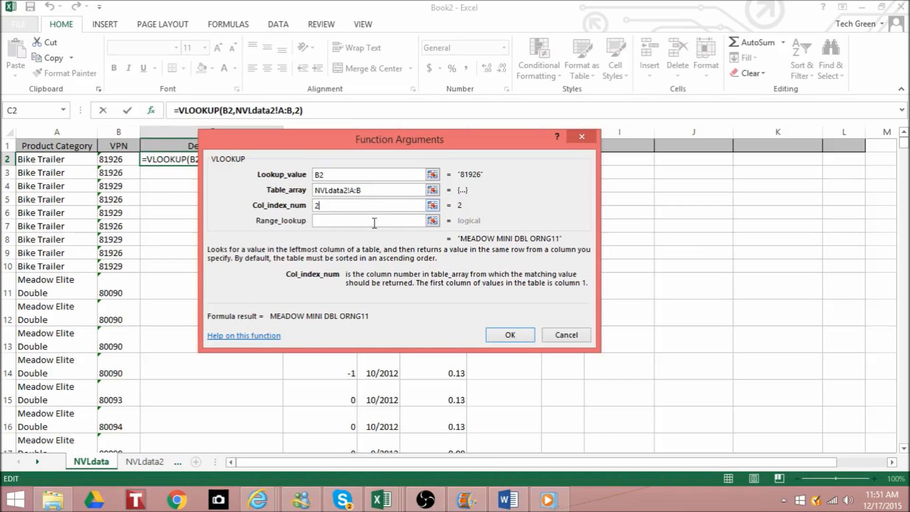
pyautogui.click(357, 222)
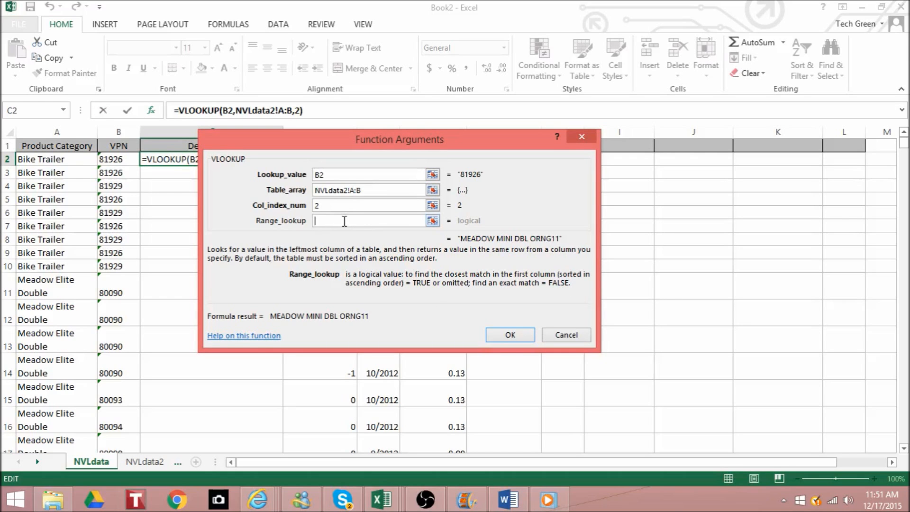
pyautogui.write('false')
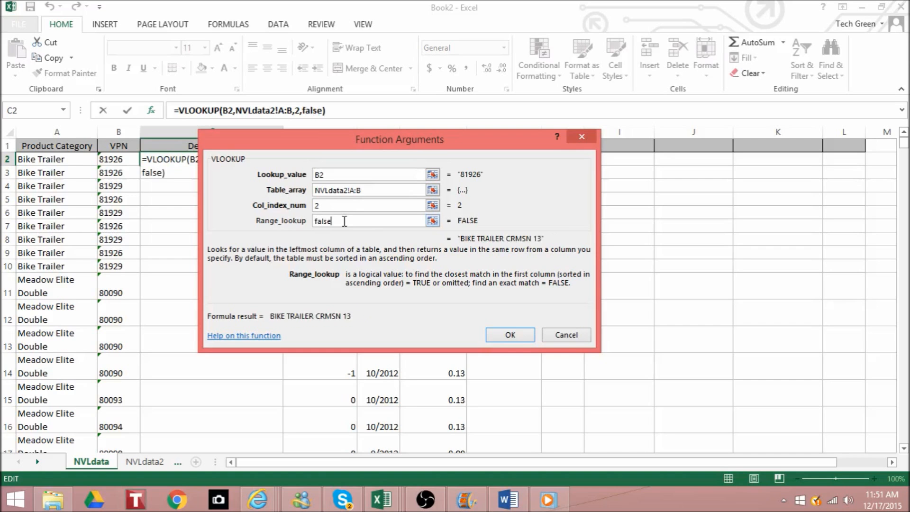
pyautogui.click(509, 335)
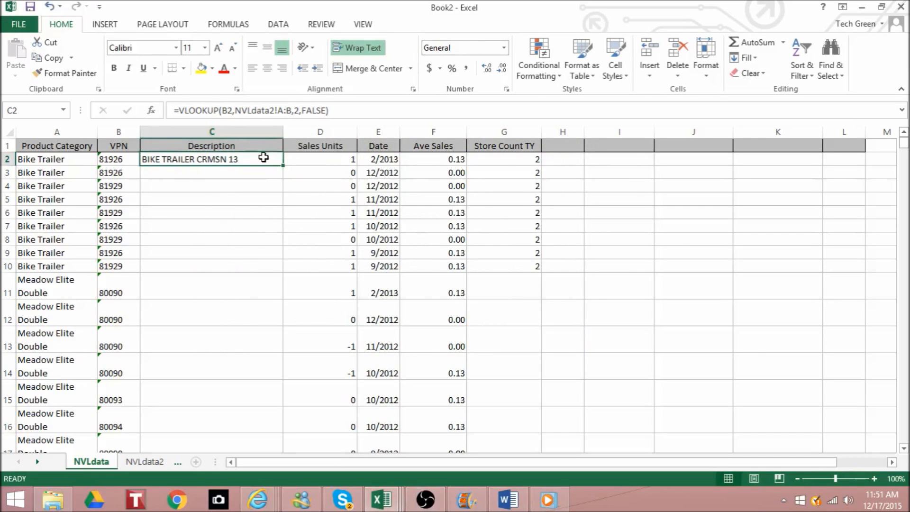
# Fill the VLOOKUP formula from C2 down the Description column and select the VPN column.
pyautogui.doubleClick(283, 166)
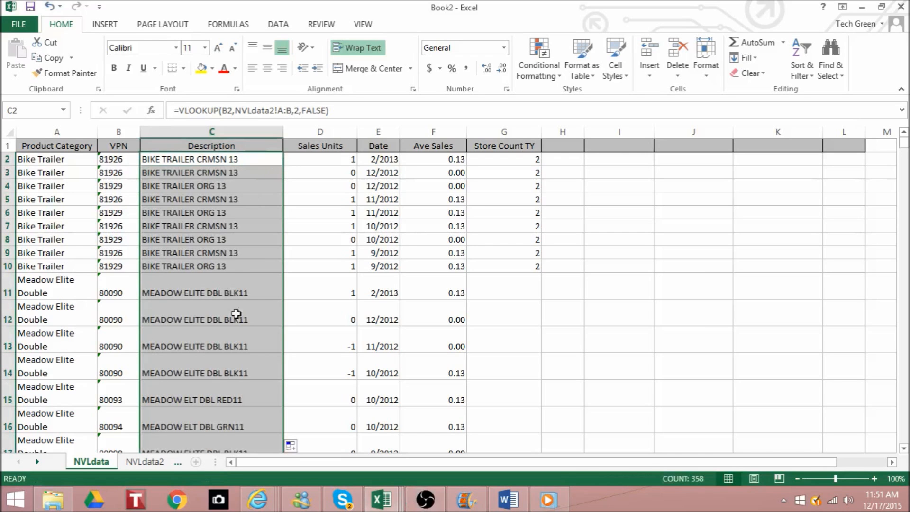
pyautogui.moveTo(903, 144); pyautogui.dragTo(903, 93)
pyautogui.click(123, 128)
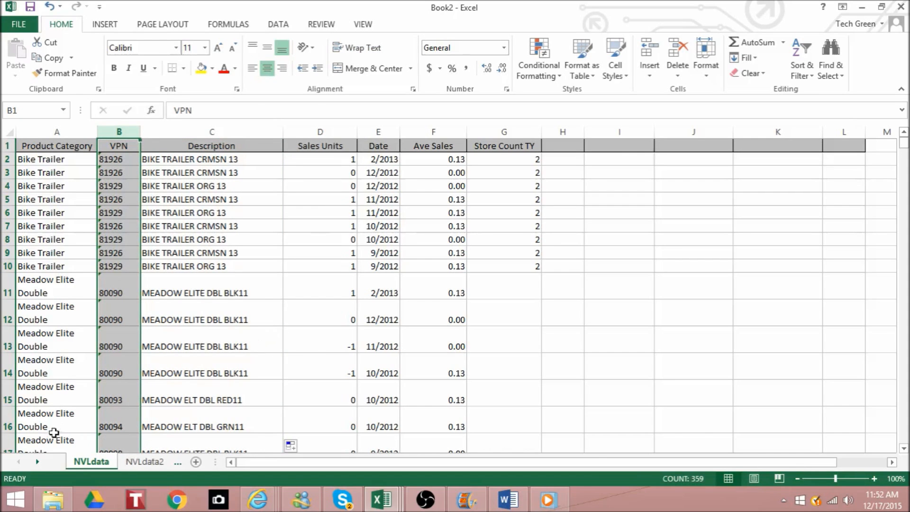
# Open the Psheet1 worksheet.
pyautogui.click(39, 464)
pyautogui.click(39, 463)
pyautogui.click(99, 461)
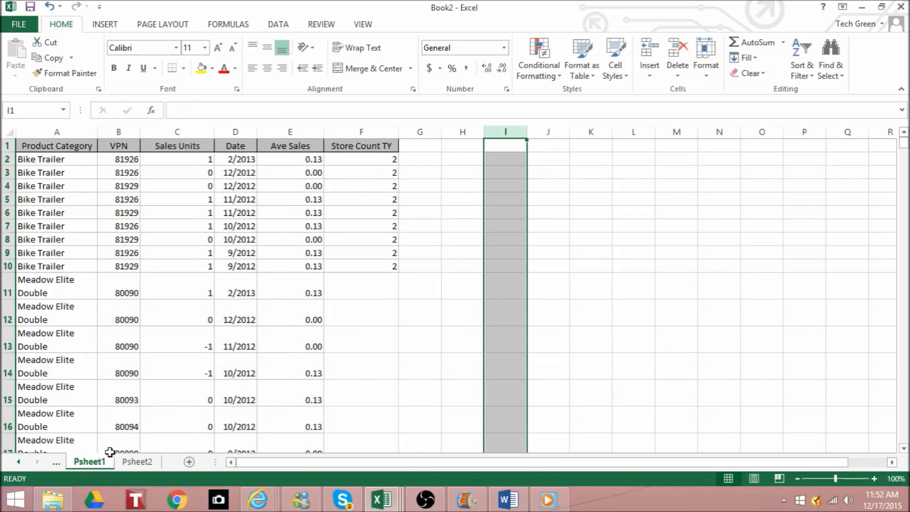
# Insert a blank column before the Sales Units column on the Psheet1 worksheet.
pyautogui.click(135, 462)
pyautogui.click(100, 463)
pyautogui.click(189, 127)
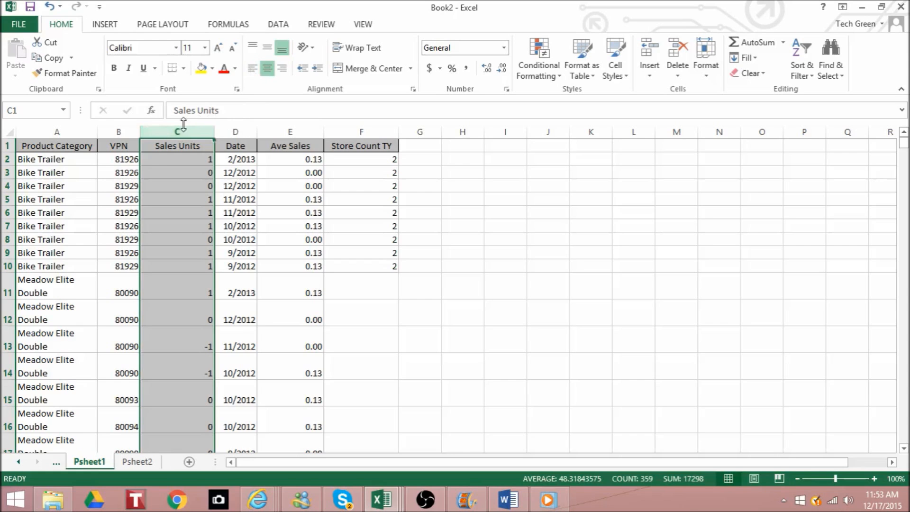
pyautogui.rightClick(184, 131)
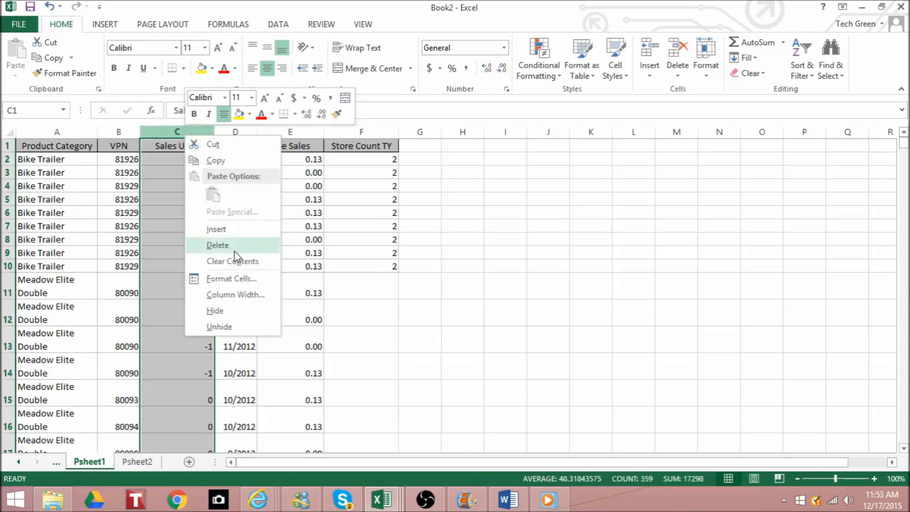
pyautogui.click(233, 228)
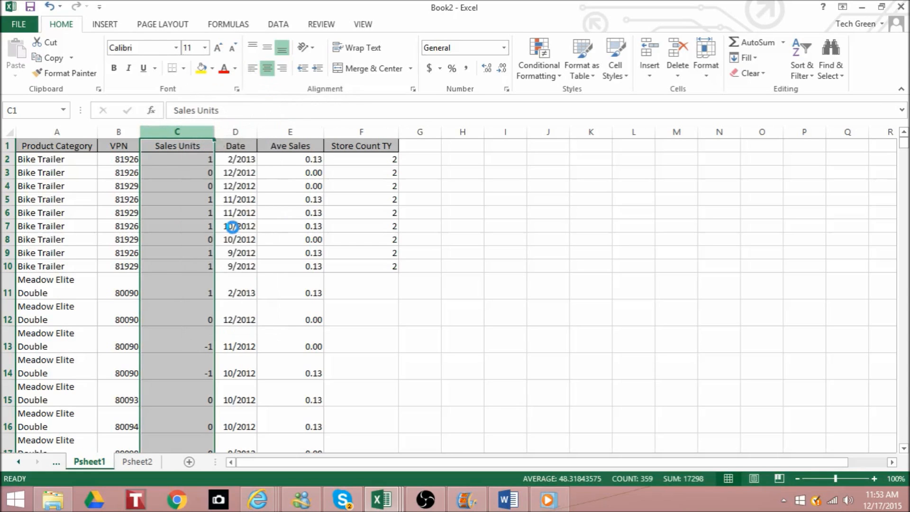
# Enter the heading Description in C1 and widen column C to fit it.
pyautogui.click(172, 144)
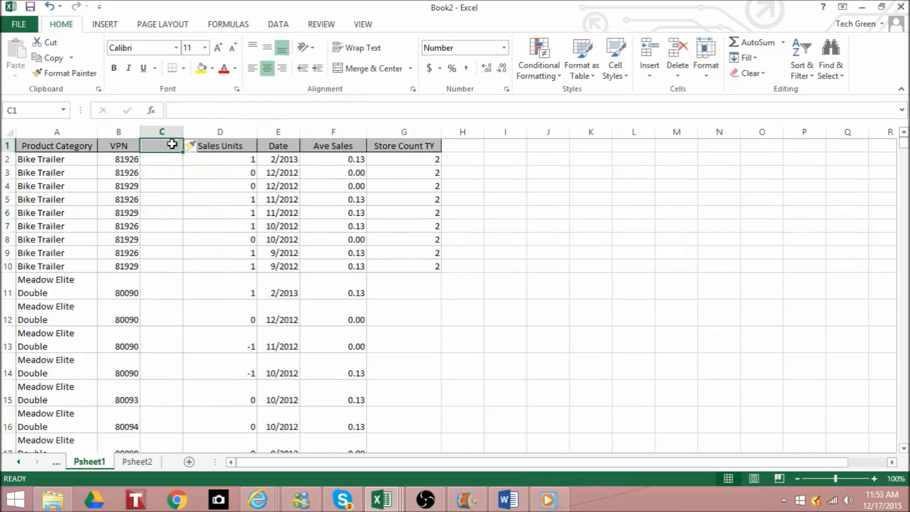
pyautogui.write('Desc')
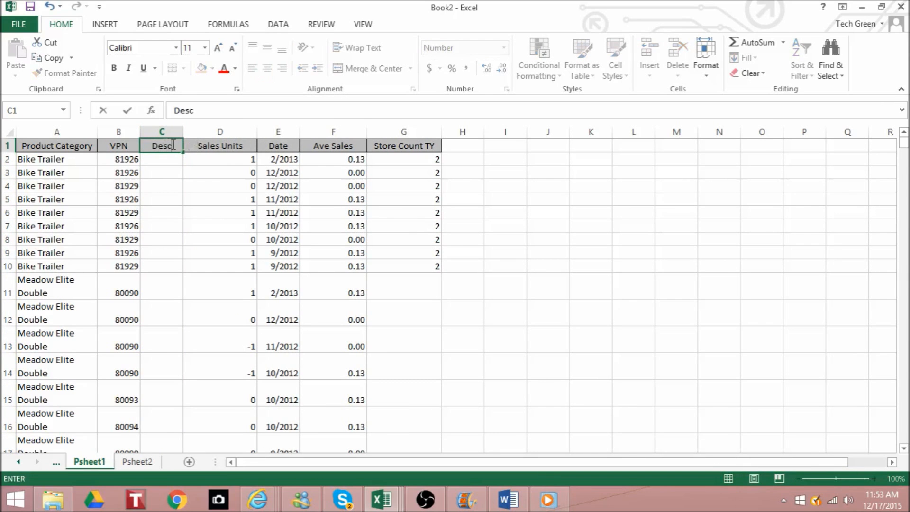
pyautogui.write('riptio')
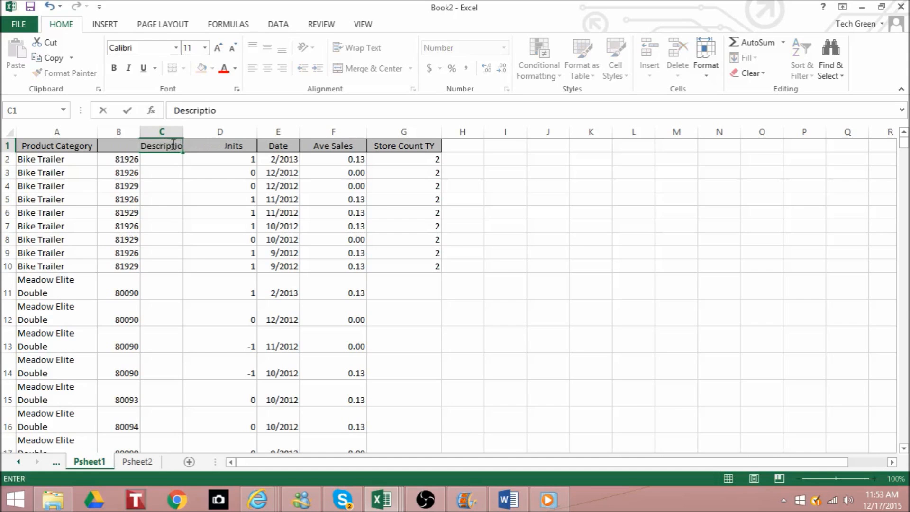
pyautogui.write('n')
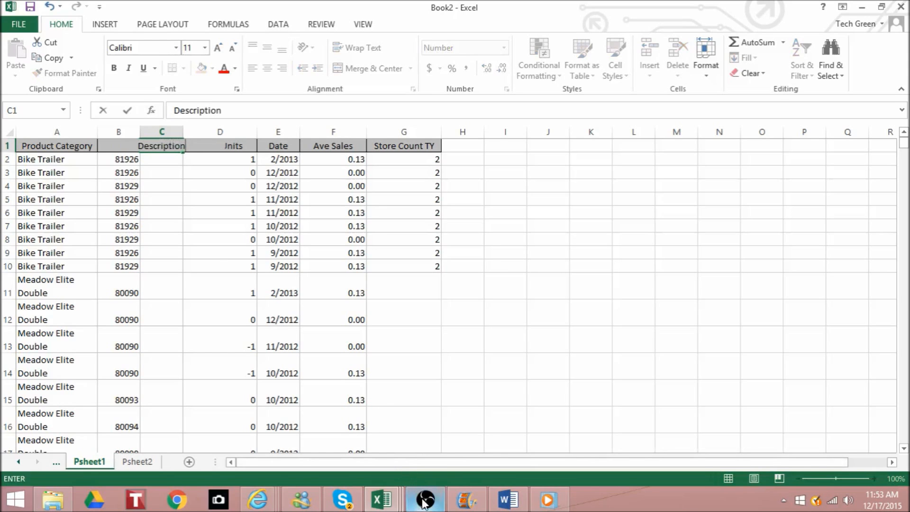
pyautogui.moveTo(423, 502)
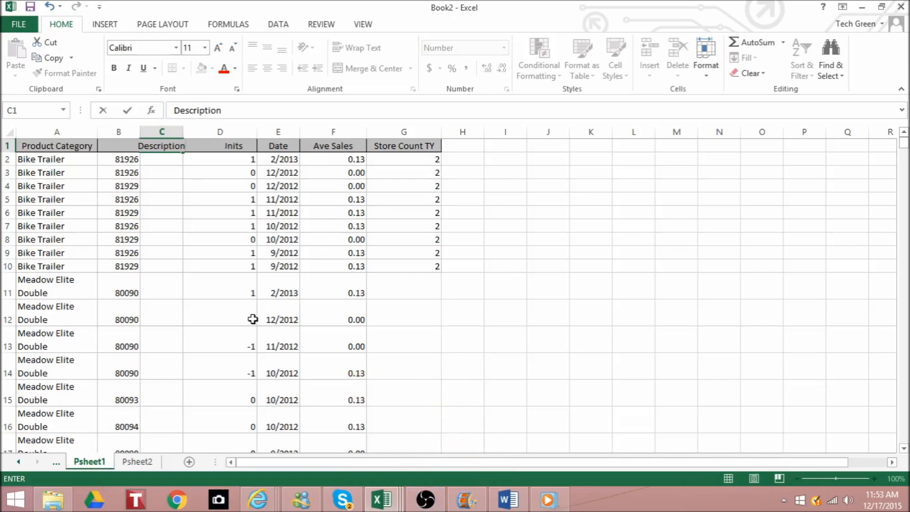
pyautogui.click(163, 160)
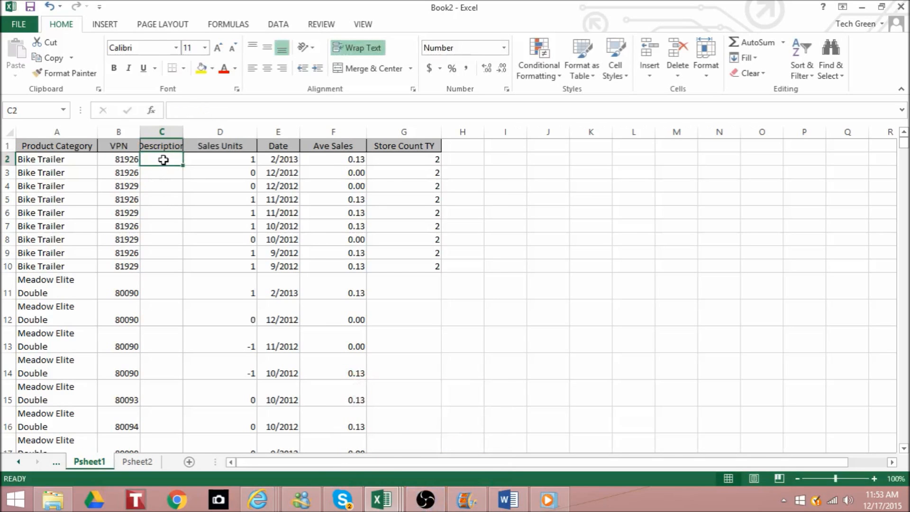
pyautogui.moveTo(183, 132); pyautogui.dragTo(218, 133)
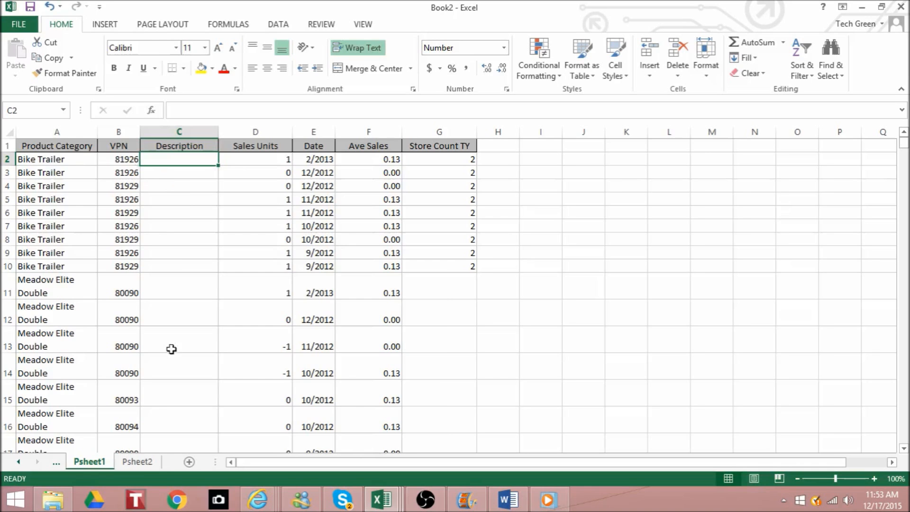
# Start a VLOOKUP function in C2 of Psheet1 with B2 as the lookup value.
pyautogui.click(137, 461)
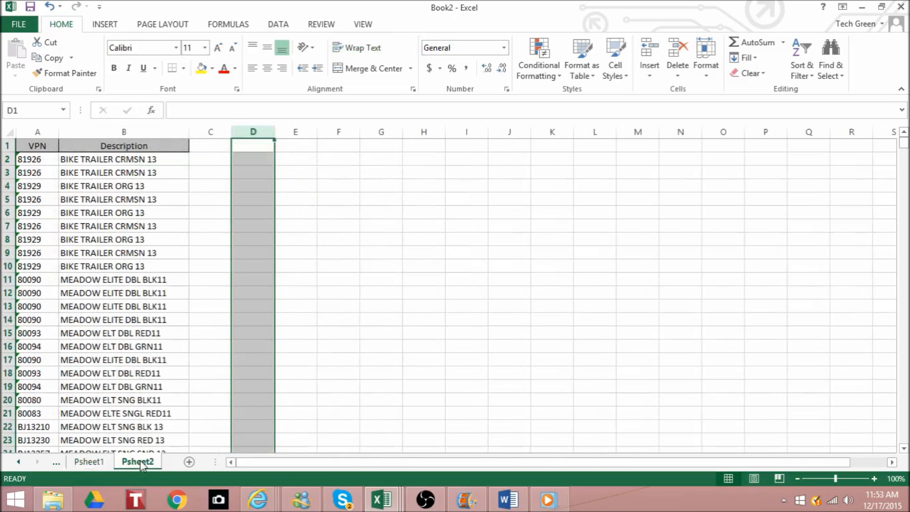
pyautogui.click(109, 462)
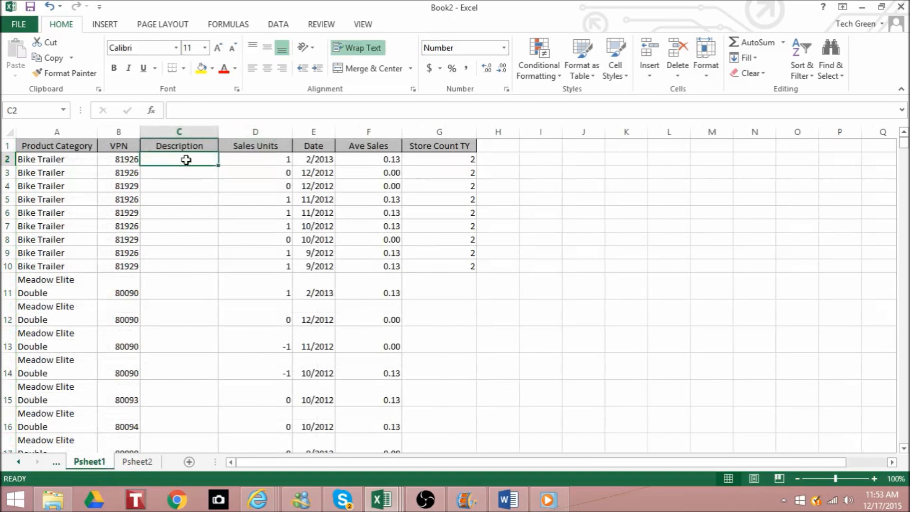
pyautogui.write('=')
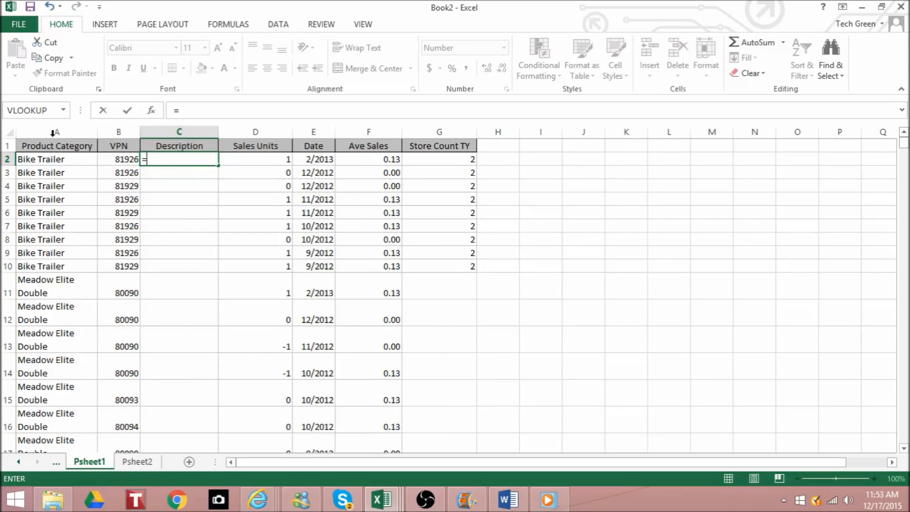
pyautogui.click(35, 112)
pyautogui.click(113, 157)
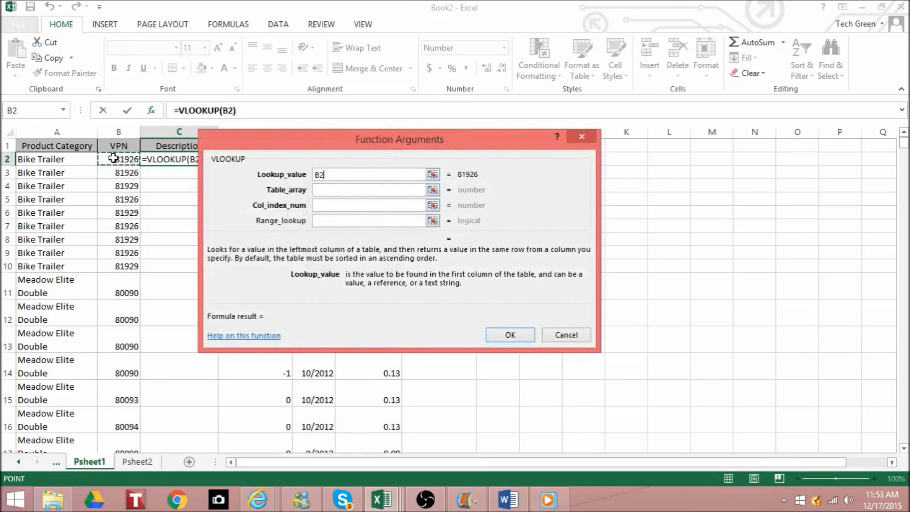
# Set the VLOOKUP table array to columns A:B of the Psheet2 sheet.
pyautogui.click(321, 189)
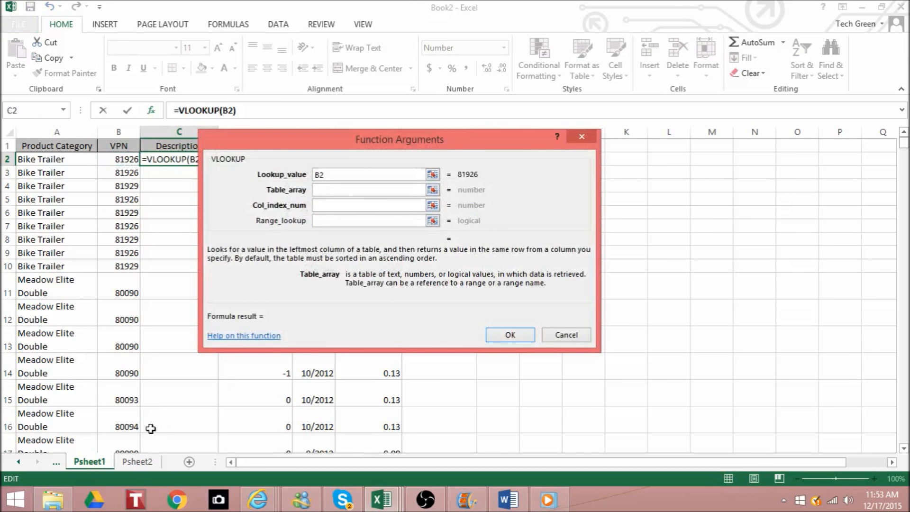
pyautogui.click(144, 461)
pyautogui.moveTo(32, 133); pyautogui.dragTo(129, 142)
# Complete the VLOOKUP with column index number 2 and range lookup False, and fill it down the Description column.
pyautogui.click(347, 207)
pyautogui.write('2')
pyautogui.click(337, 222)
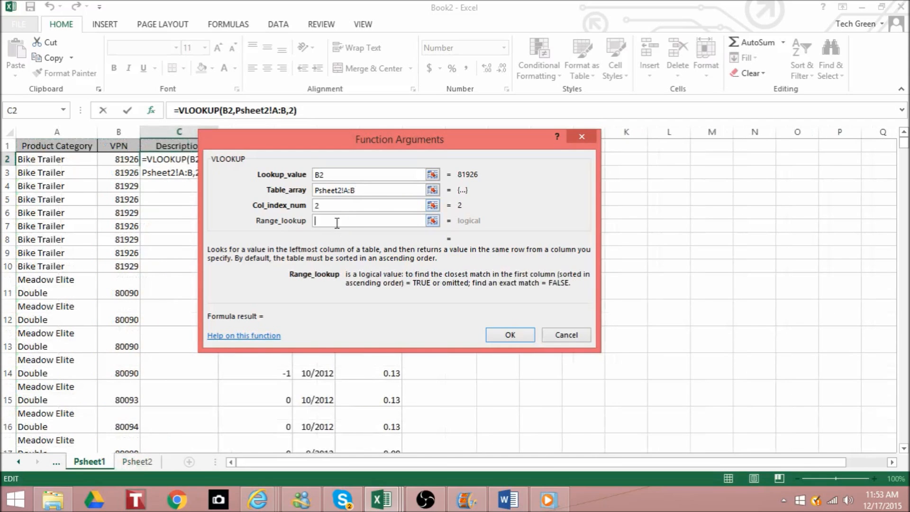
pyautogui.write('False')
pyautogui.press('Return')
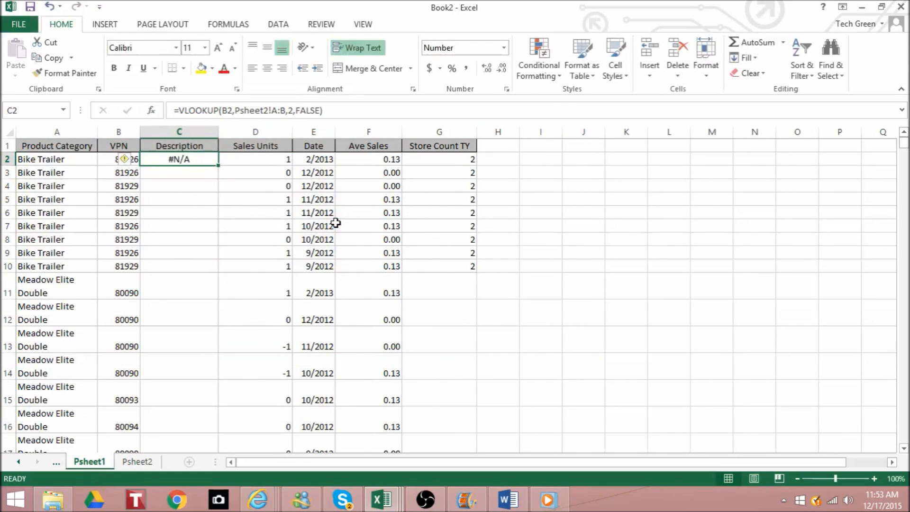
pyautogui.doubleClick(218, 165)
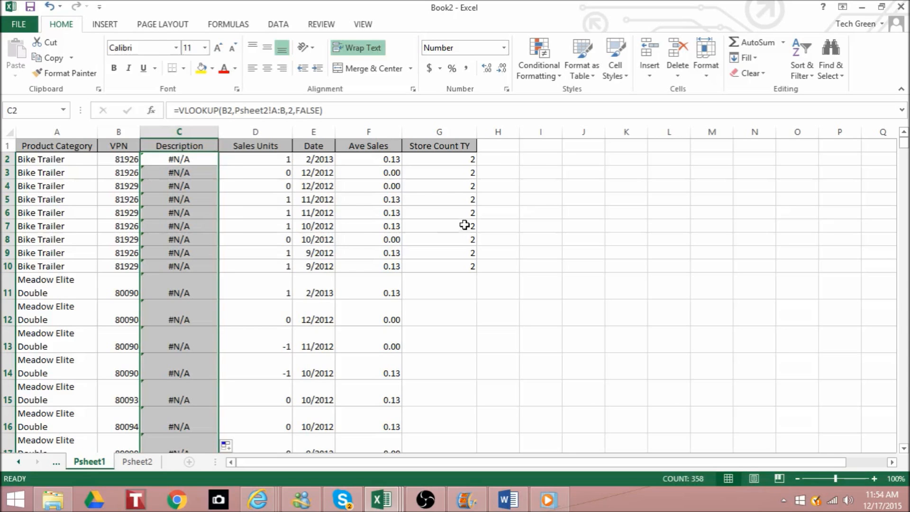
# Enter the heading Solution in cell I1.
pyautogui.click(545, 161)
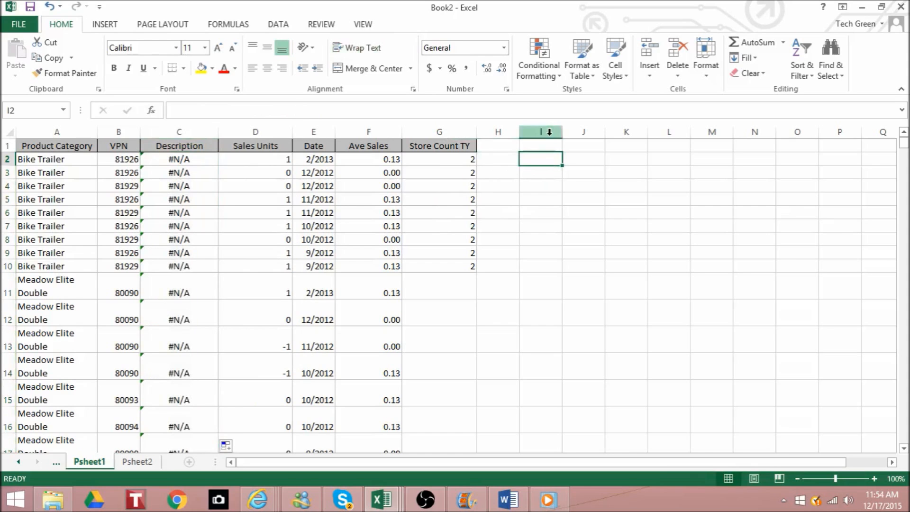
pyautogui.click(549, 143)
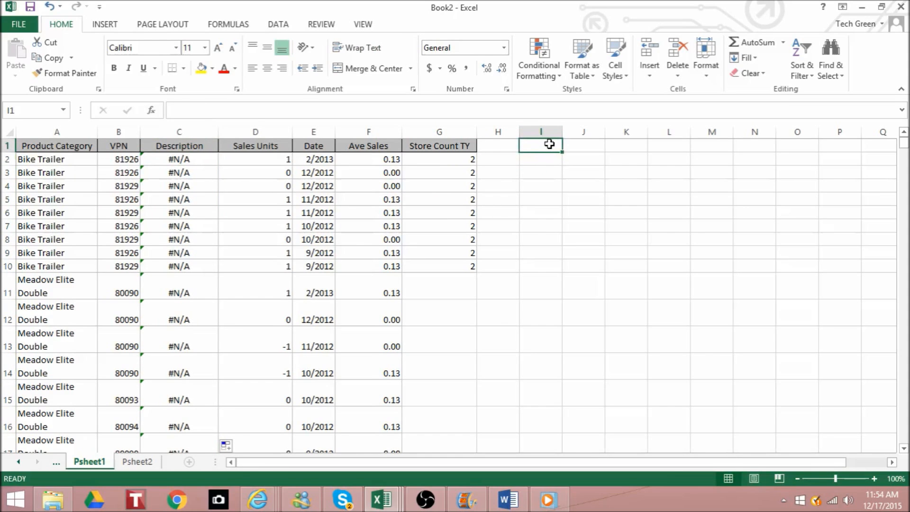
pyautogui.write('=')
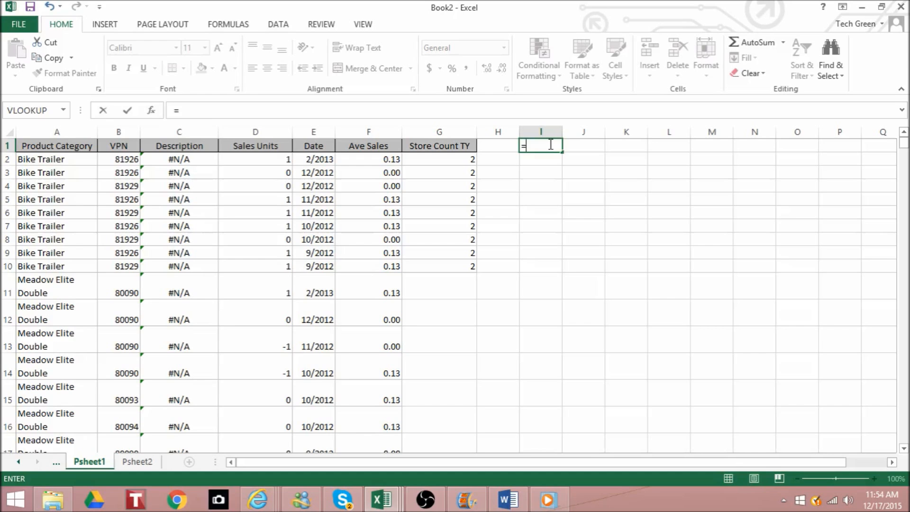
pyautogui.press('BackSpace')
pyautogui.write('Solution')
pyautogui.press('Return')
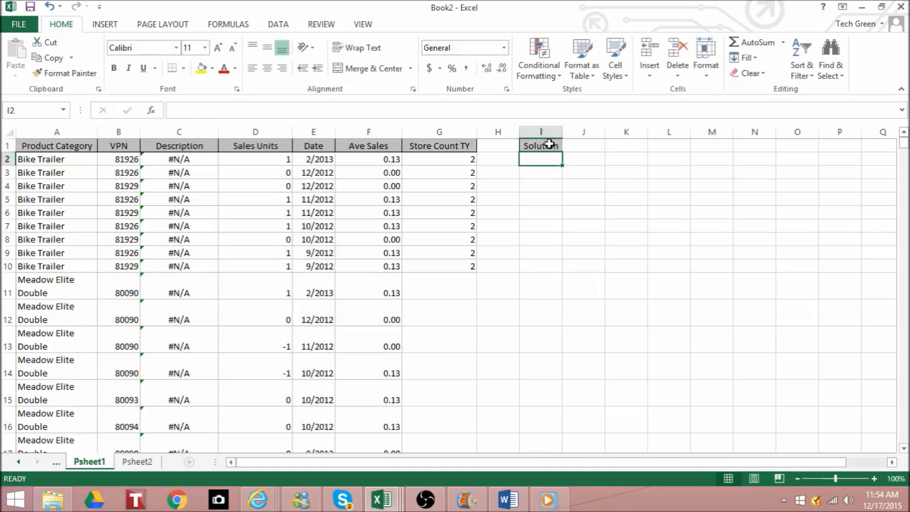
# Enter the formula =LEN(B2) in I2 to count the characters of the first VPN.
pyautogui.write('=')
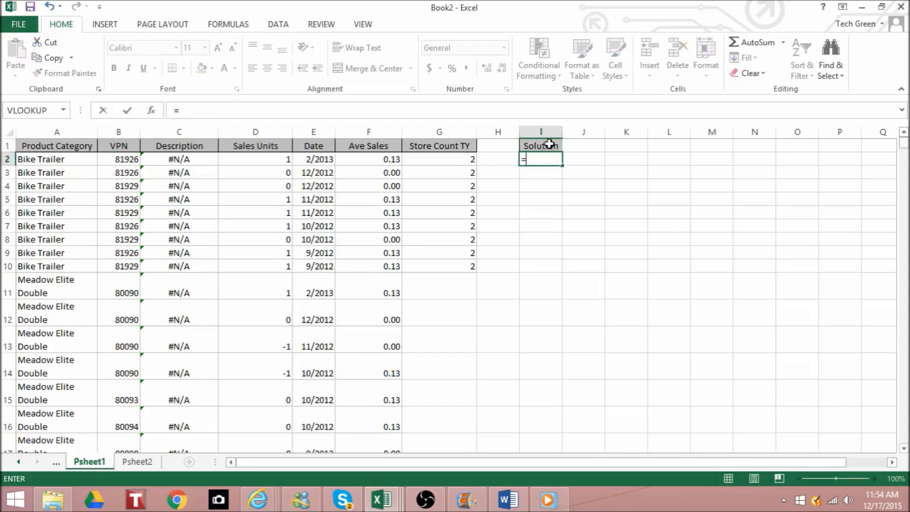
pyautogui.write('l')
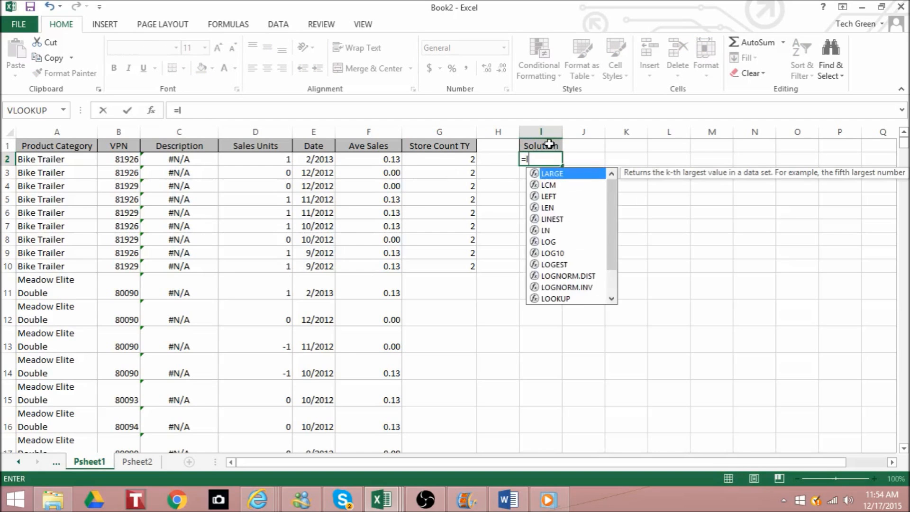
pyautogui.write('en')
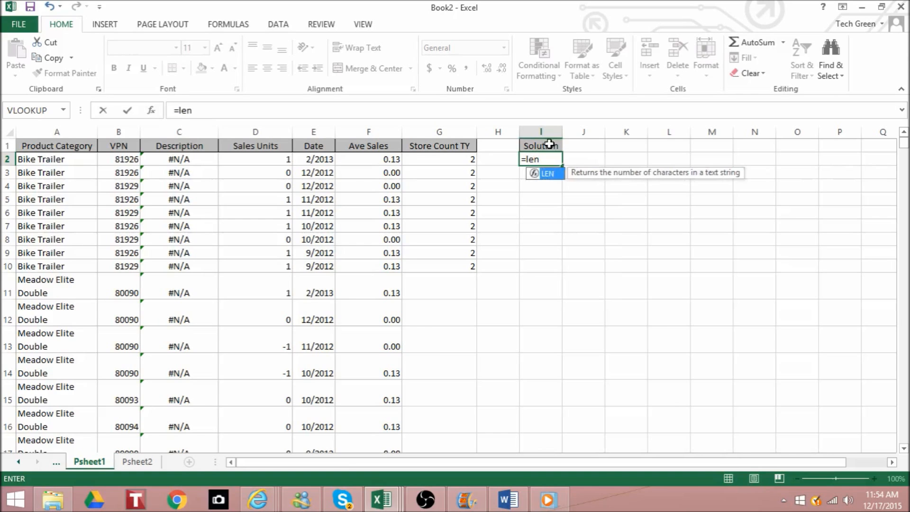
pyautogui.click(119, 158)
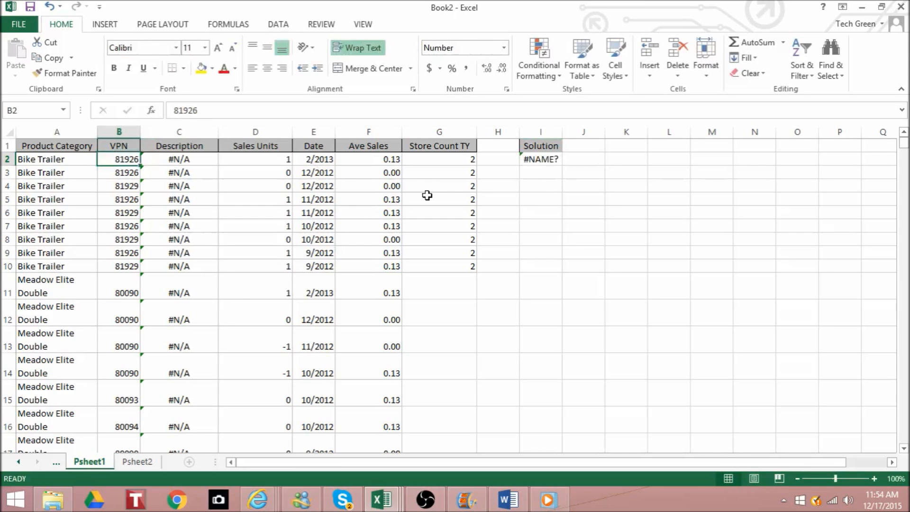
pyautogui.doubleClick(549, 160)
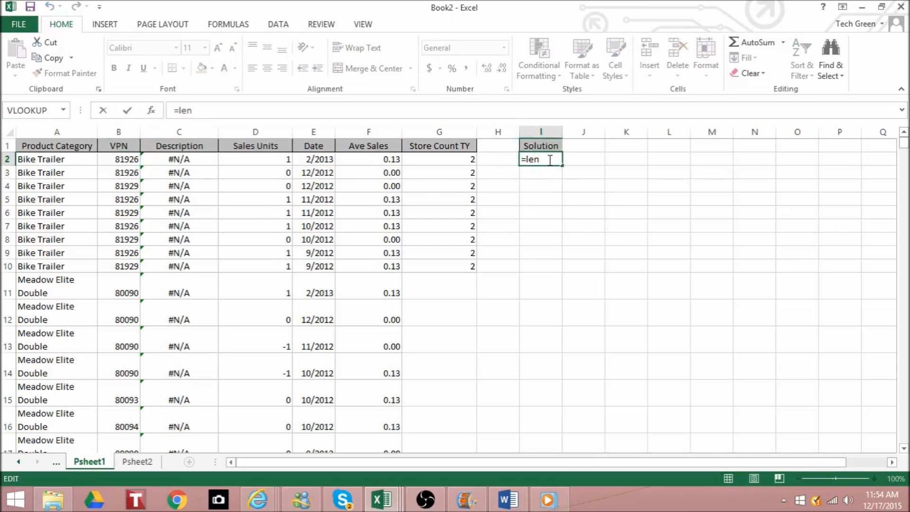
pyautogui.write('(')
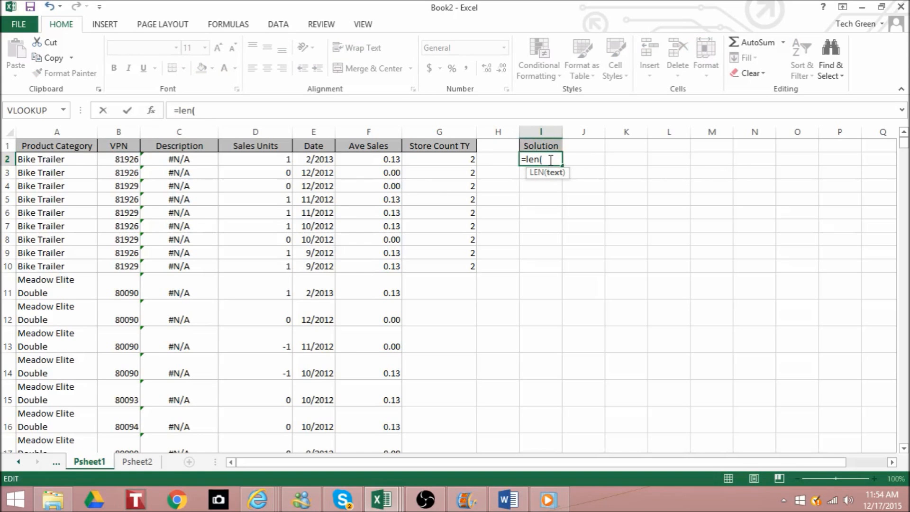
pyautogui.click(129, 161)
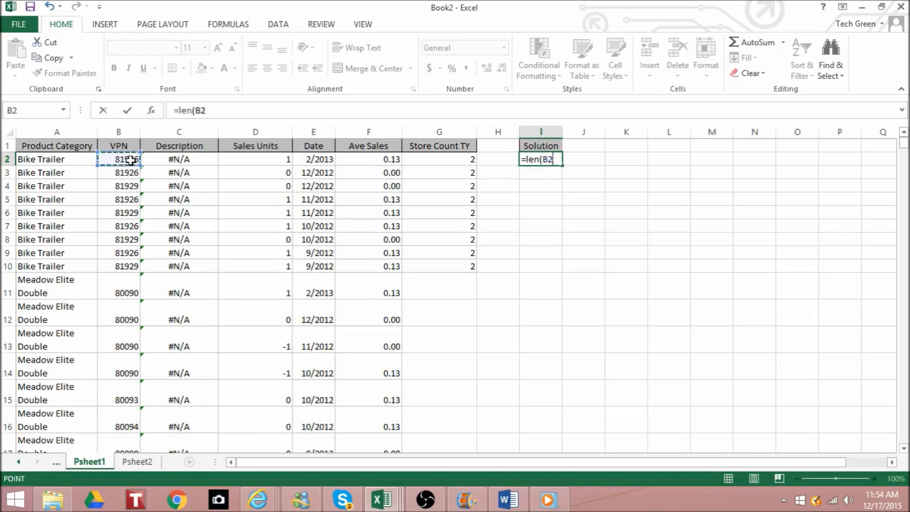
pyautogui.press('Return')
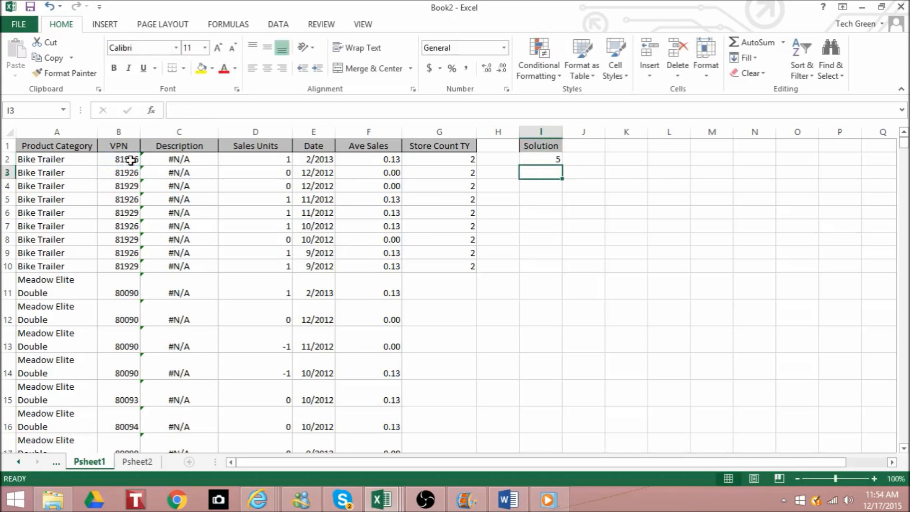
# Fill the LEN formula from I2 down the Solution column to row 14.
pyautogui.click(551, 158)
pyautogui.moveTo(563, 165); pyautogui.dragTo(572, 265)
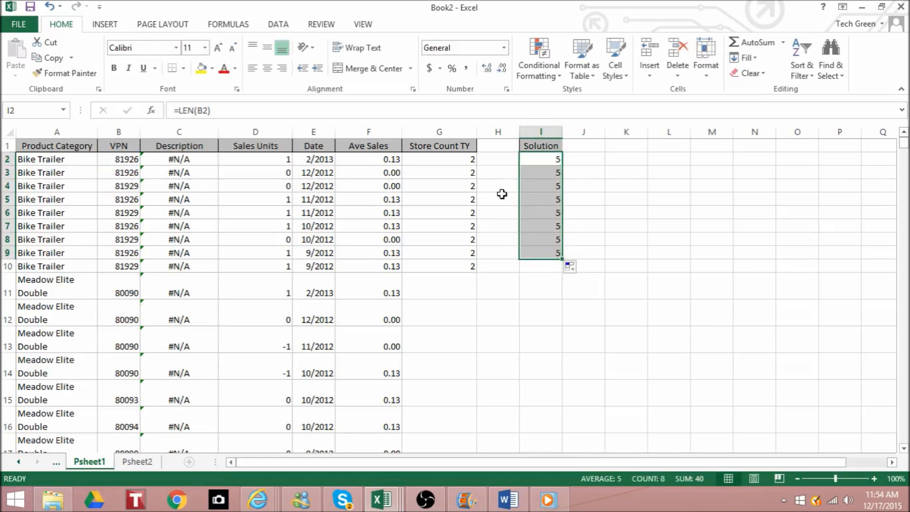
pyautogui.moveTo(562, 259); pyautogui.dragTo(562, 387)
# On Psheet2, enter the formula =LEN(A2) in D2 and fill it down column D to row 16.
pyautogui.click(127, 463)
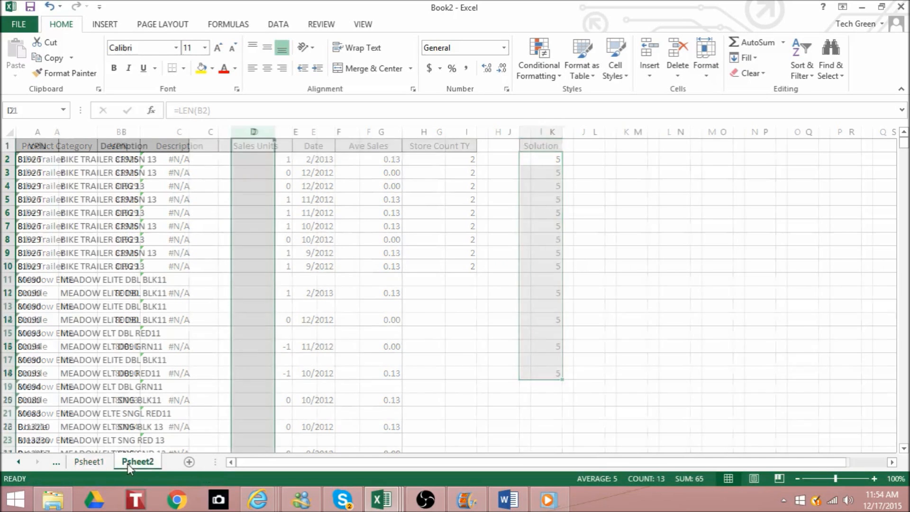
pyautogui.click(264, 163)
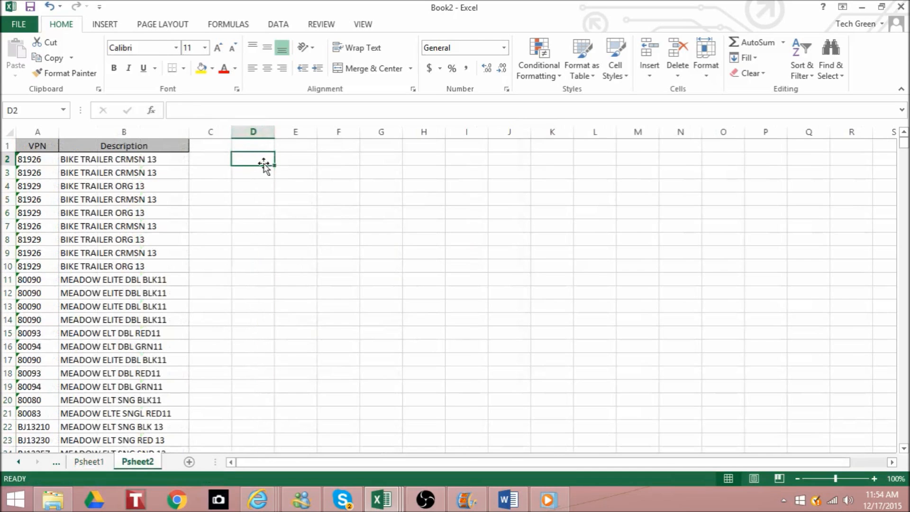
pyautogui.write('=len')
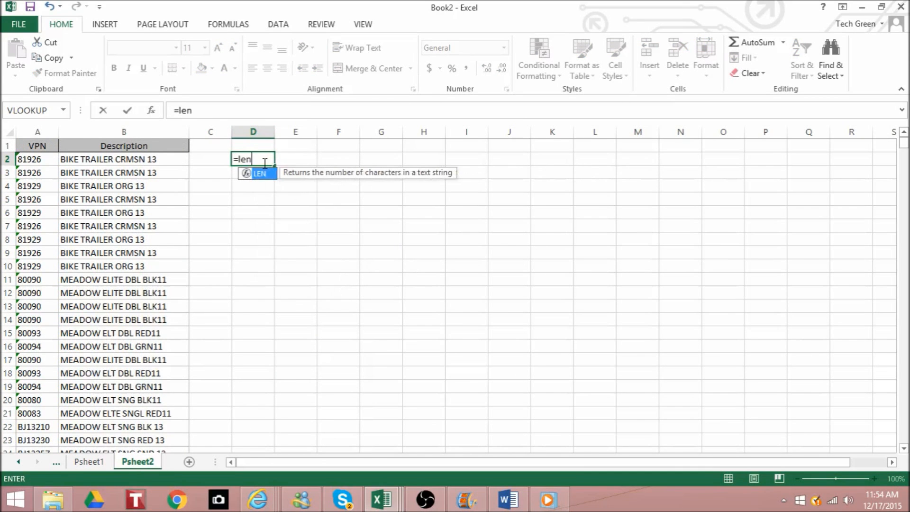
pyautogui.doubleClick(265, 174)
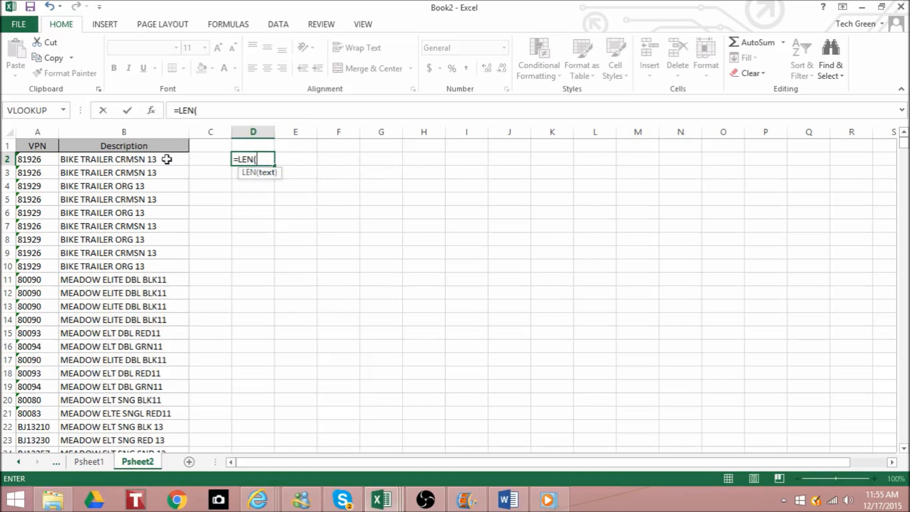
pyautogui.click(26, 160)
pyautogui.press('Return')
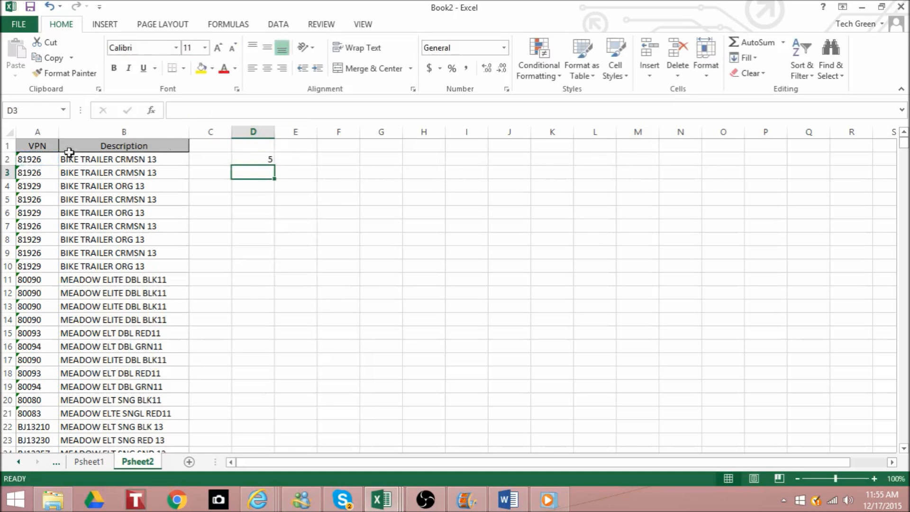
pyautogui.click(263, 159)
pyautogui.moveTo(273, 165); pyautogui.dragTo(270, 349)
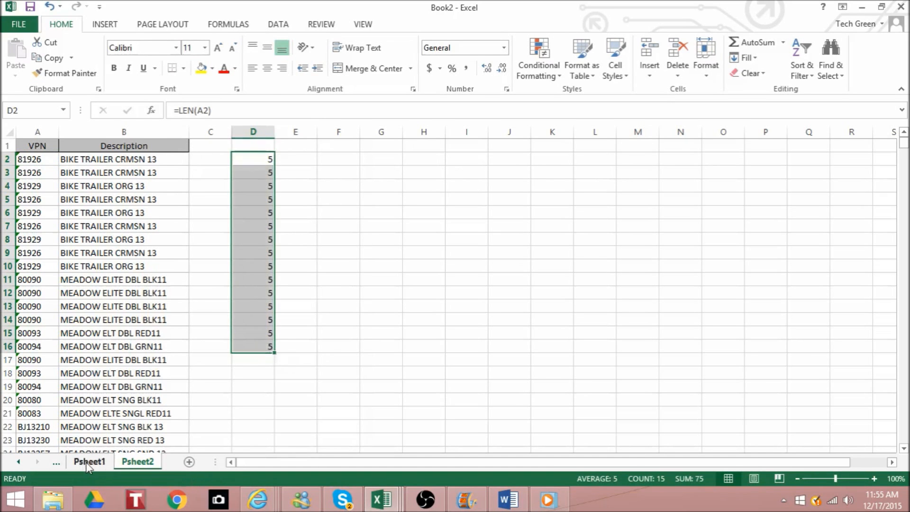
# Clear the LEN formulas under the Solution heading on Psheet1, from I2 down to I15.
pyautogui.click(87, 462)
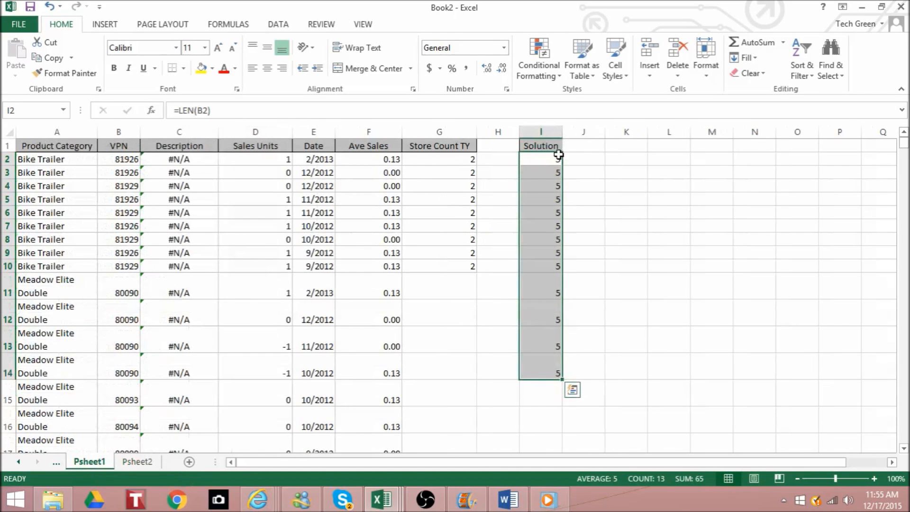
pyautogui.moveTo(558, 154); pyautogui.dragTo(556, 380)
pyautogui.press('Delete')
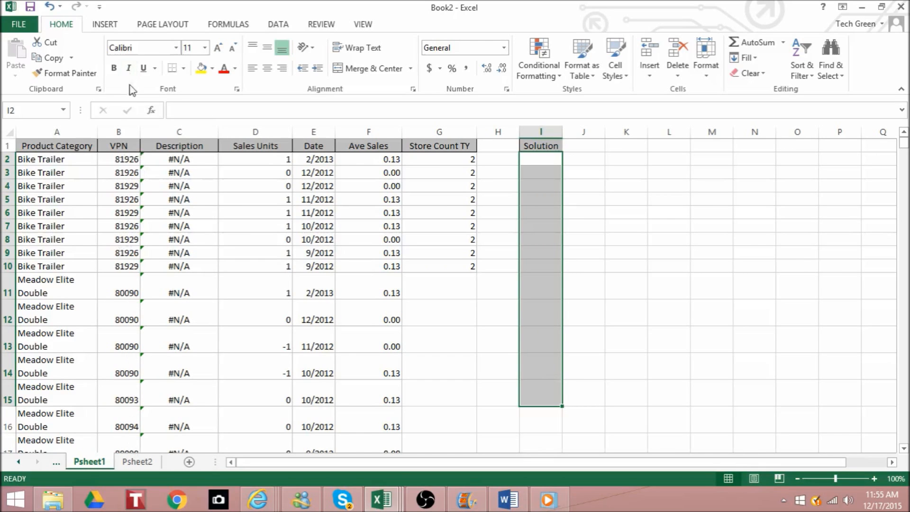
# Try sorting the entire Psheet1 sheet from A to Z, and undo the sort.
pyautogui.click(7, 146)
pyautogui.click(9, 132)
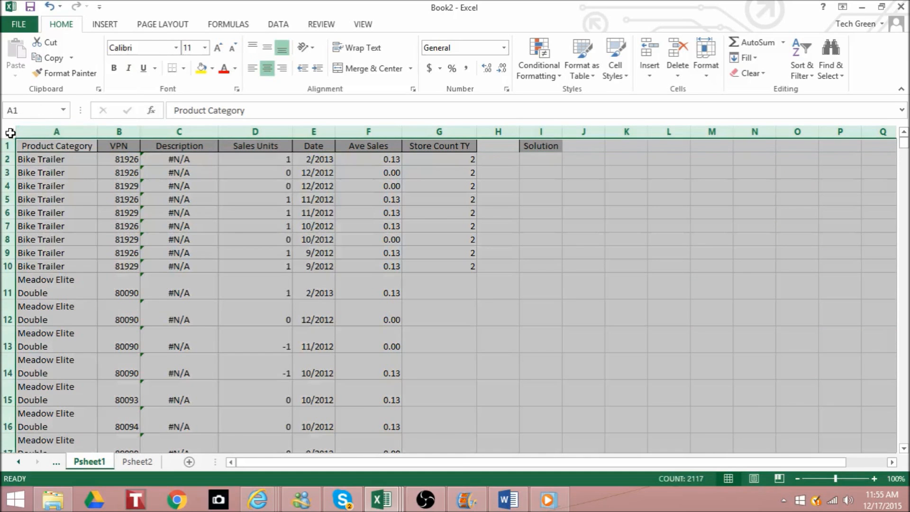
pyautogui.click(805, 71)
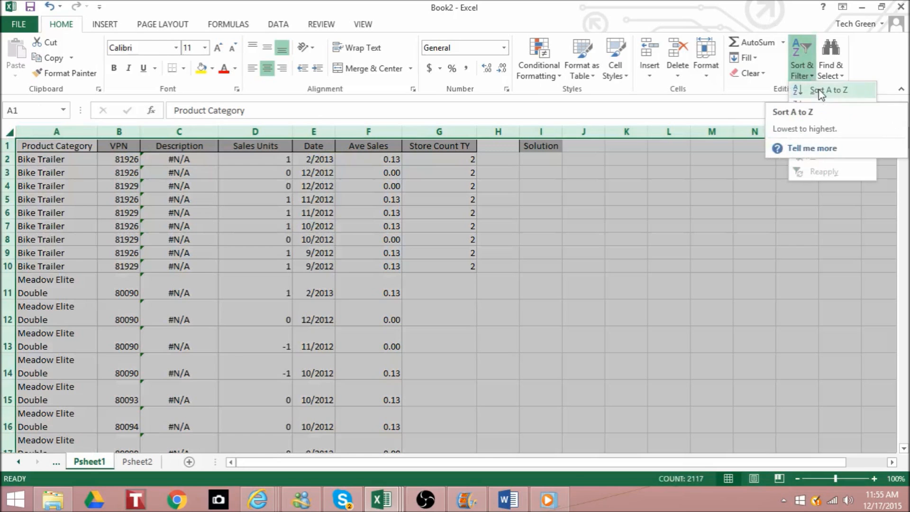
pyautogui.click(820, 91)
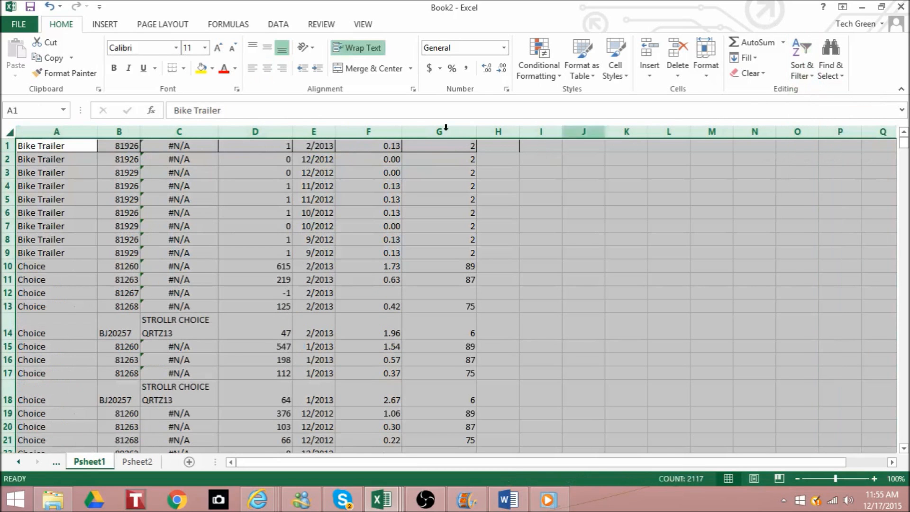
pyautogui.click(50, 6)
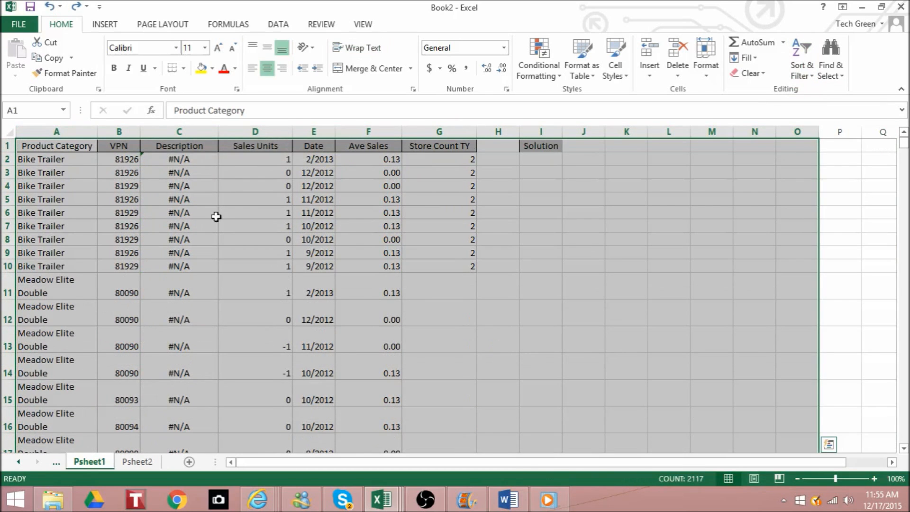
pyautogui.click(360, 251)
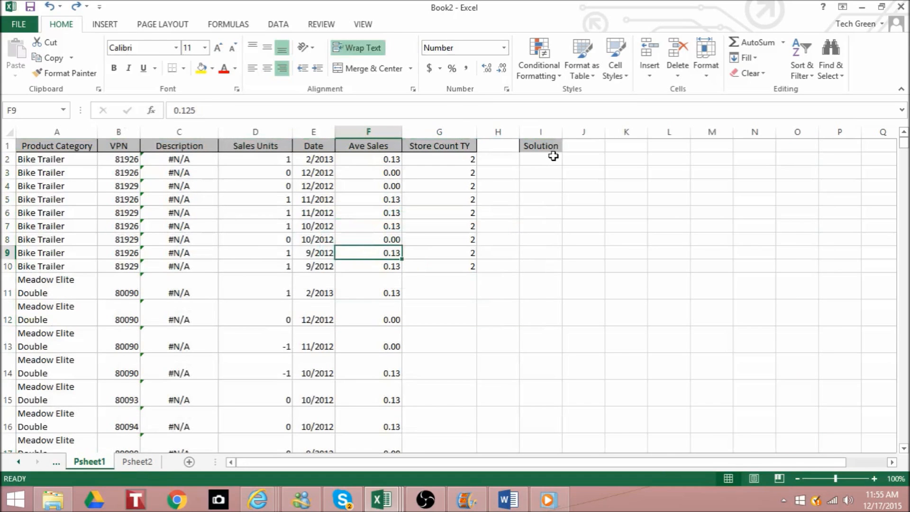
# Enter the formula =B2=Psheet2!A2 in I3 of Psheet1 to test whether the first VPNs on both sheets match.
pyautogui.click(550, 175)
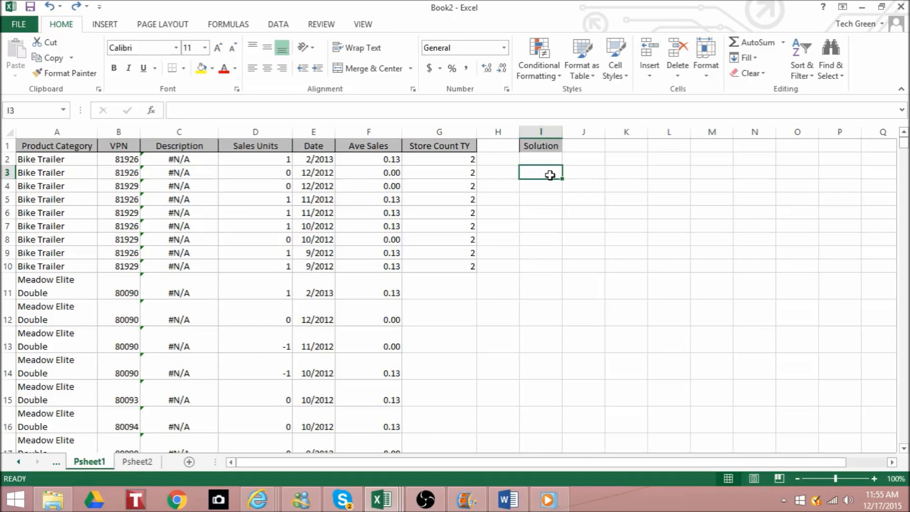
pyautogui.write('=')
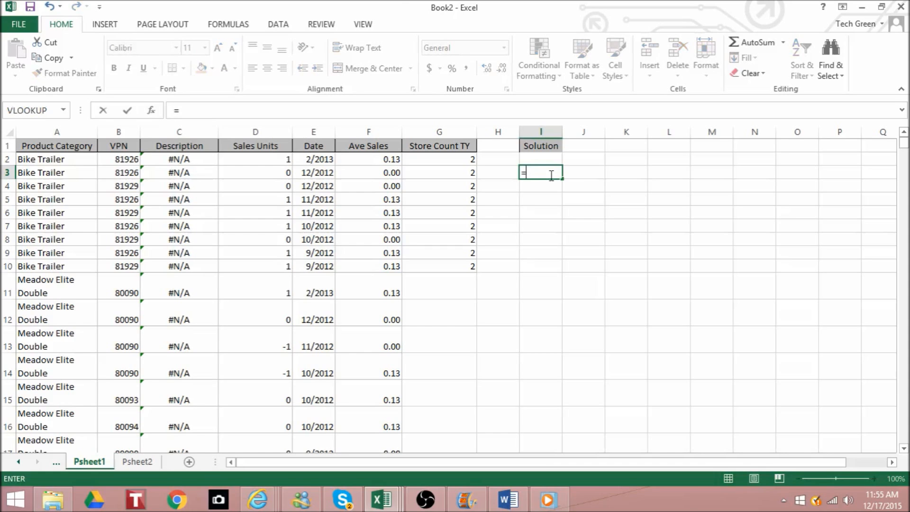
pyautogui.click(119, 160)
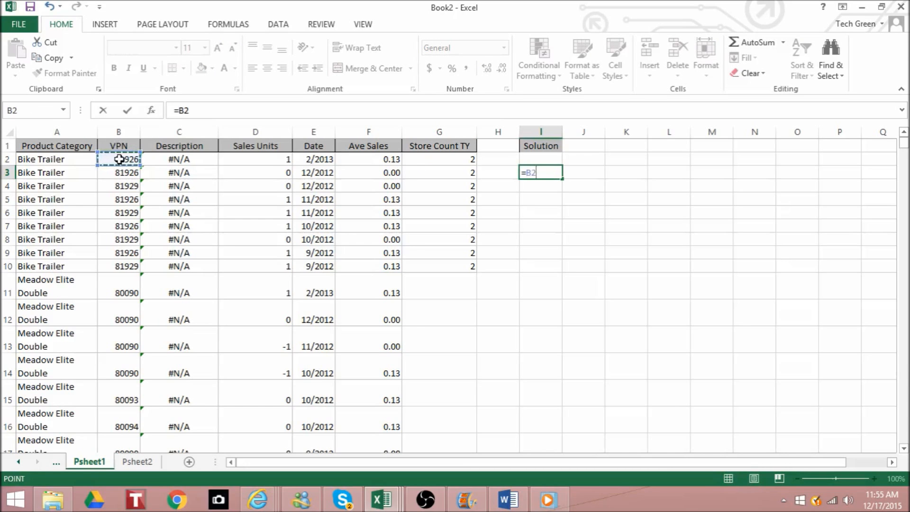
pyautogui.write('=')
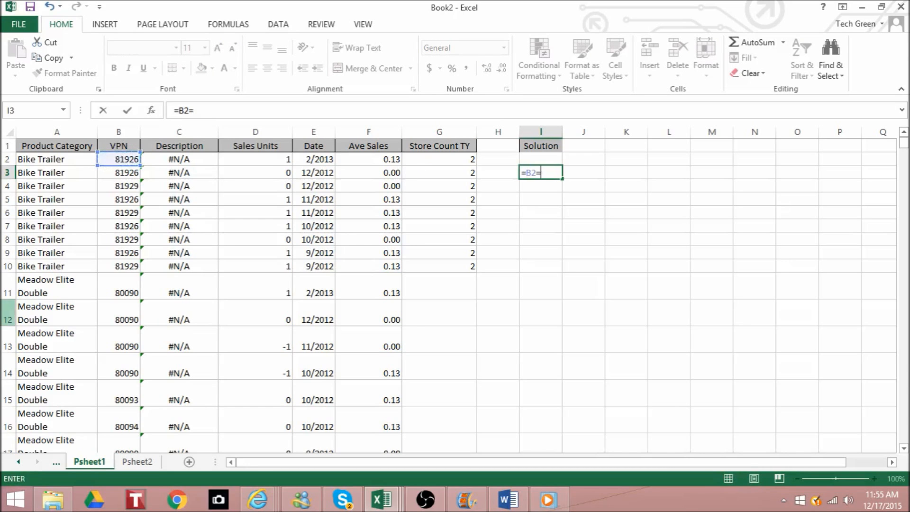
pyautogui.click(130, 463)
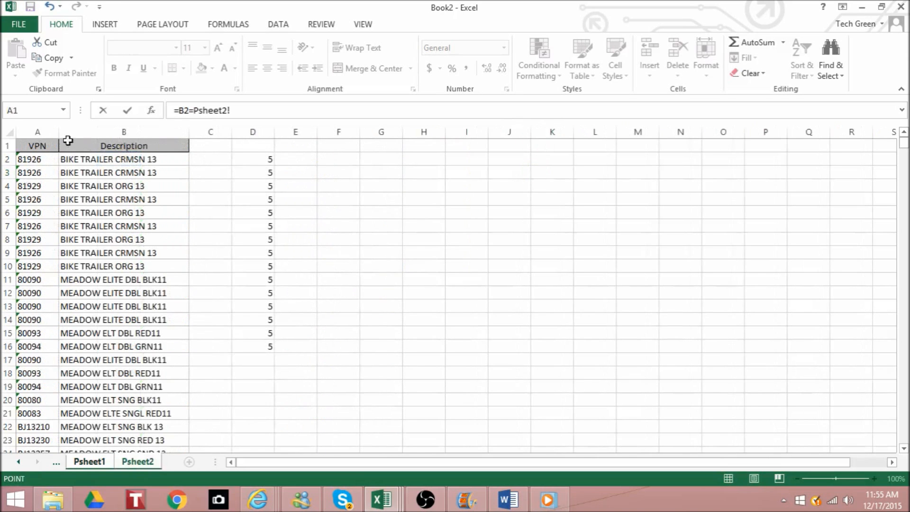
pyautogui.click(44, 160)
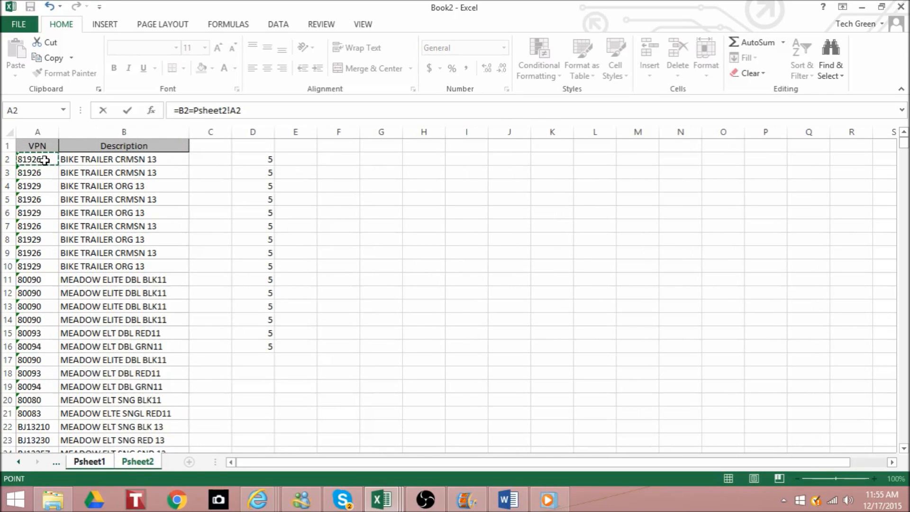
pyautogui.press('Return')
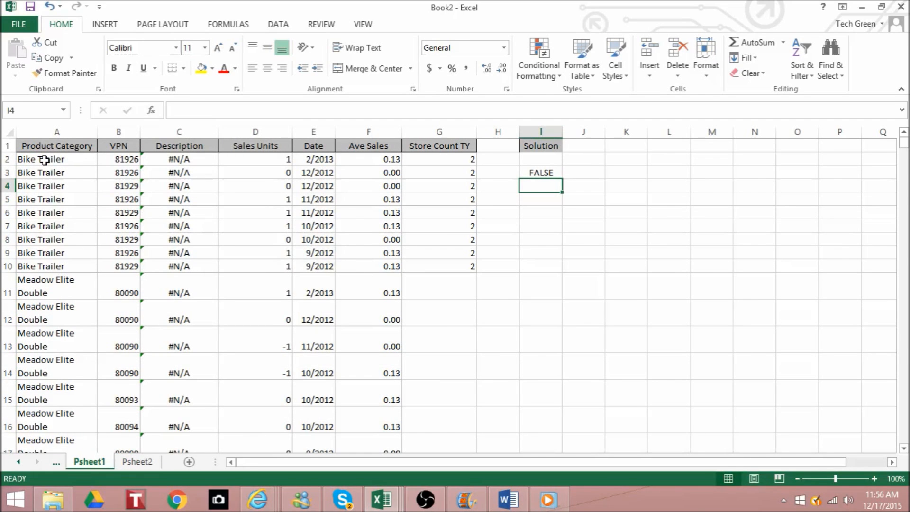
# Compare the VPN columns of Psheet1 and Psheet2, checking cell contents, alignment and number format.
pyautogui.click(132, 161)
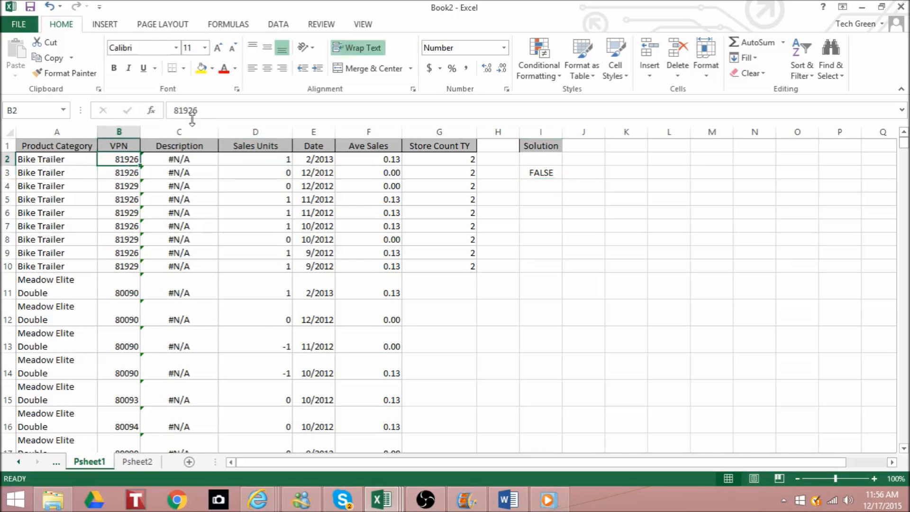
pyautogui.click(139, 462)
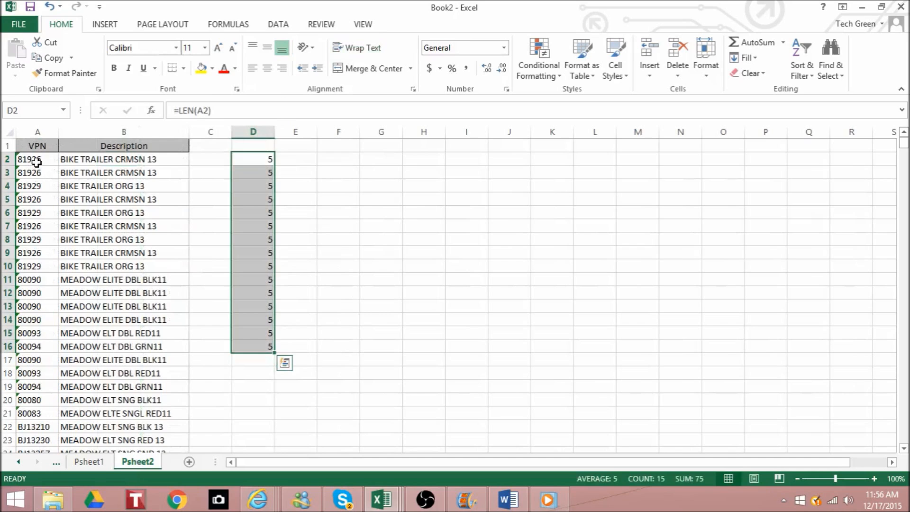
pyautogui.click(31, 160)
pyautogui.click(30, 279)
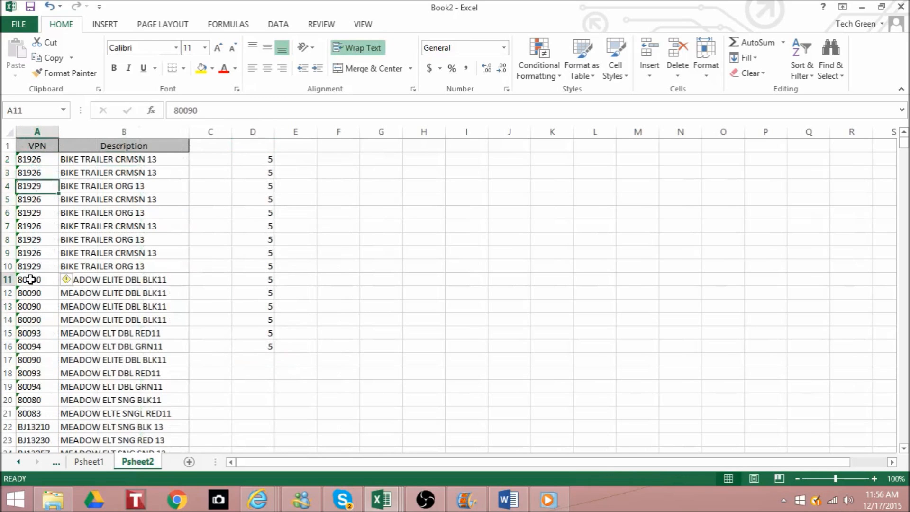
pyautogui.click(29, 332)
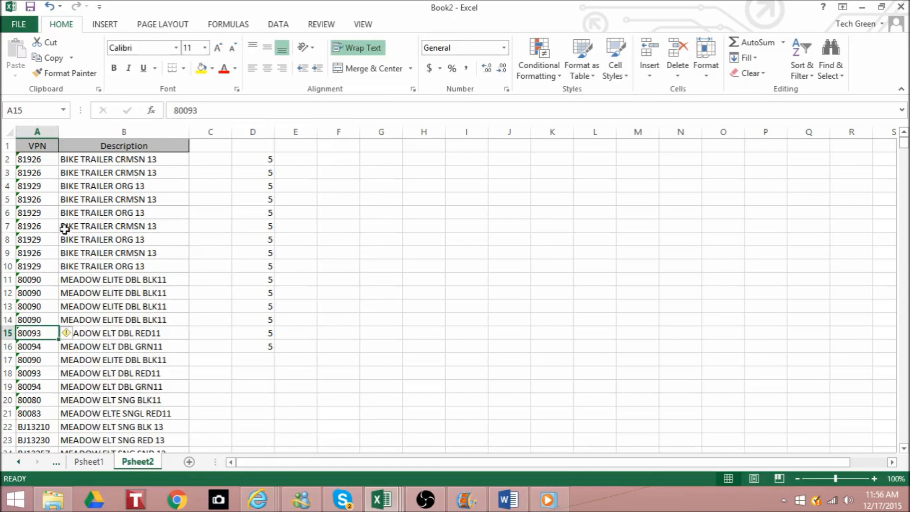
pyautogui.click(31, 130)
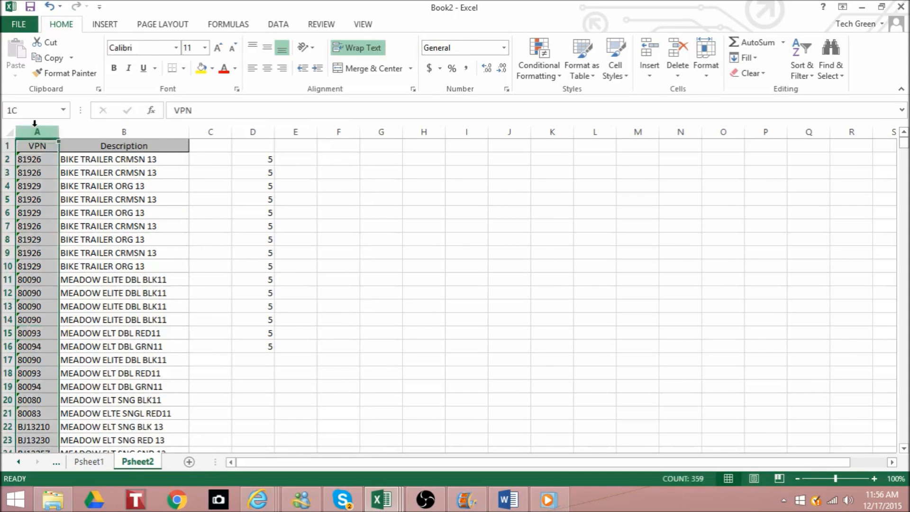
pyautogui.click(97, 461)
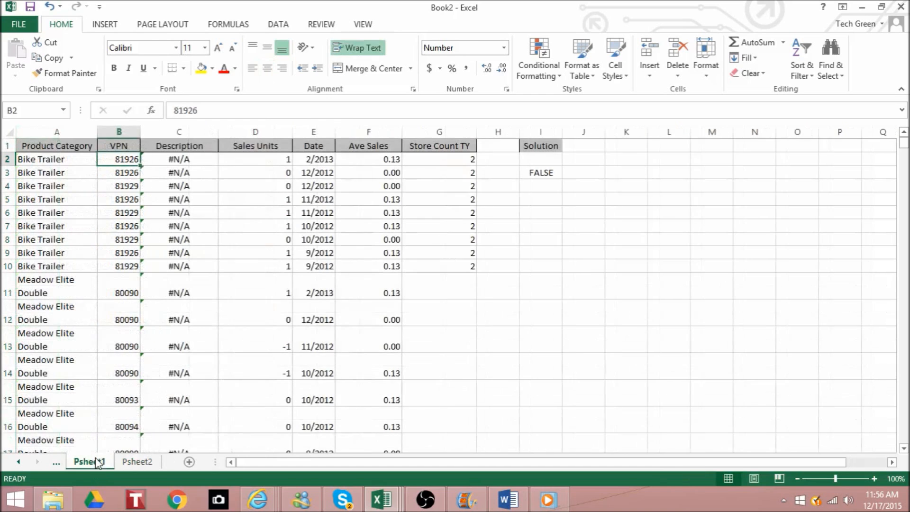
pyautogui.click(118, 129)
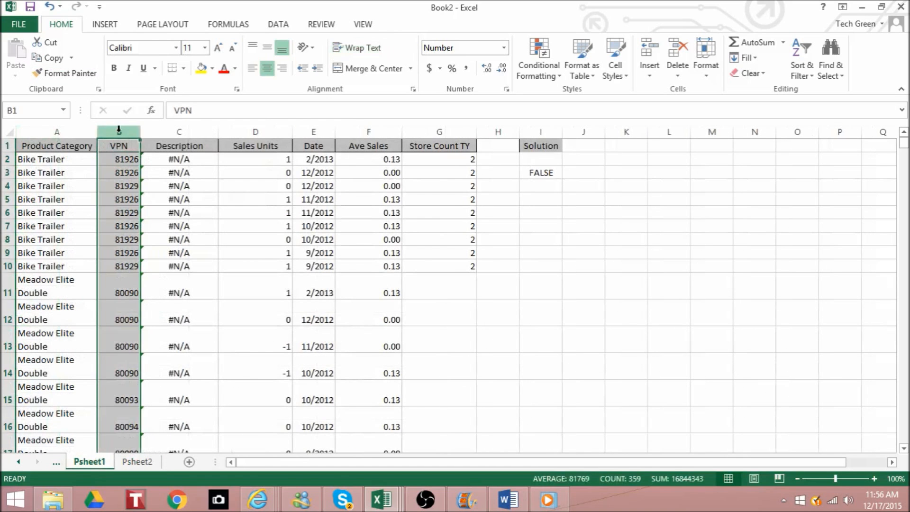
# Examine the error-checking options for the VPN in cell A2 of Psheet2.
pyautogui.click(130, 466)
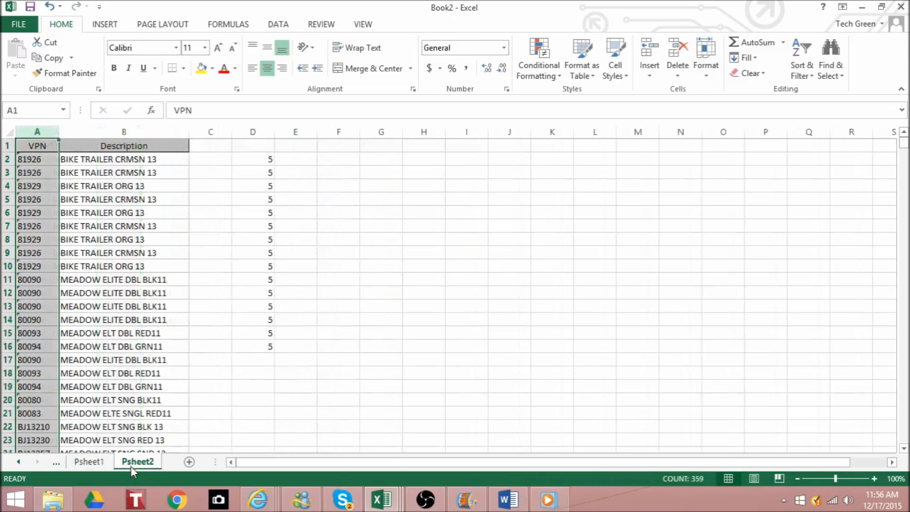
pyautogui.click(45, 161)
pyautogui.click(45, 162)
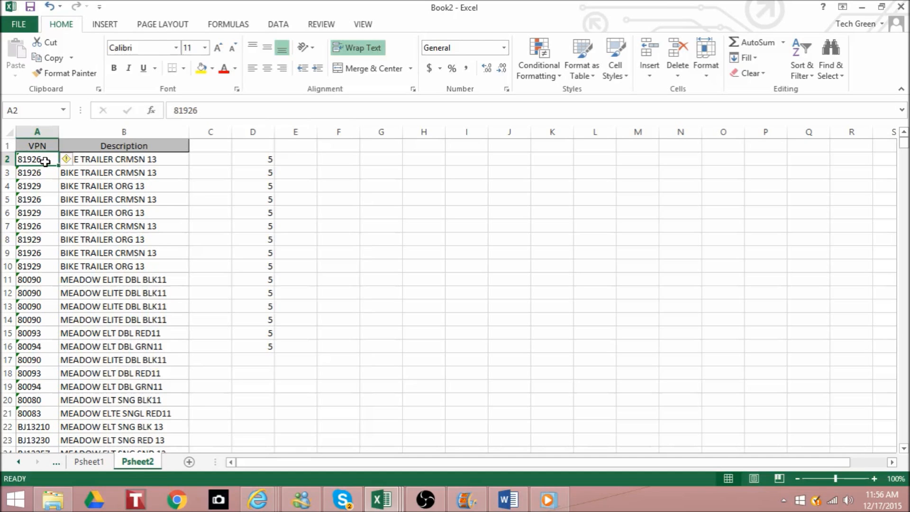
pyautogui.click(76, 160)
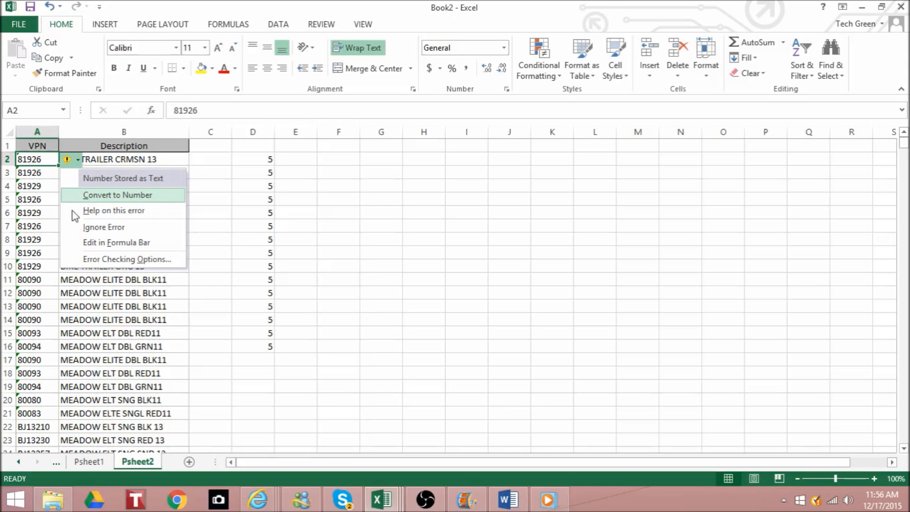
pyautogui.click(41, 214)
# Convert the text-stored VPNs in A2:A359 of Psheet2 to numbers using the error-checking options.
pyautogui.click(40, 159)
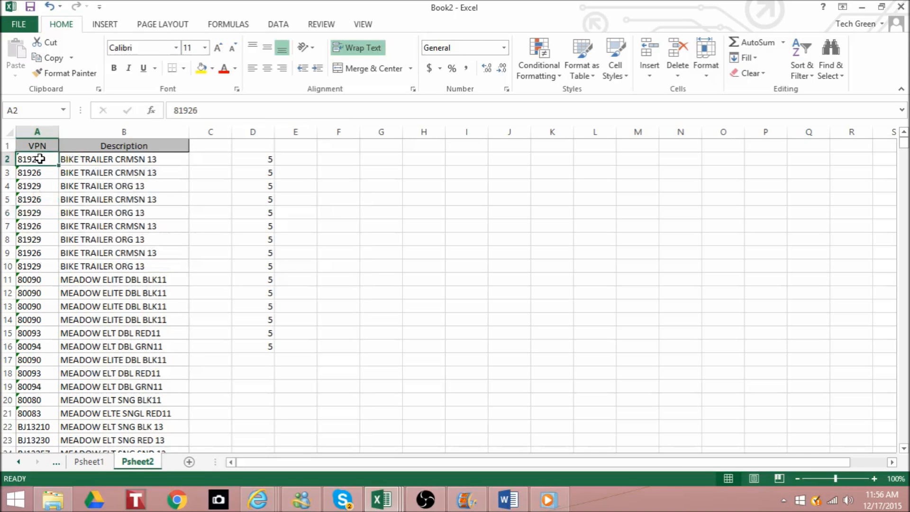
pyautogui.hotkey('ctrl', 'shift', 'Down')
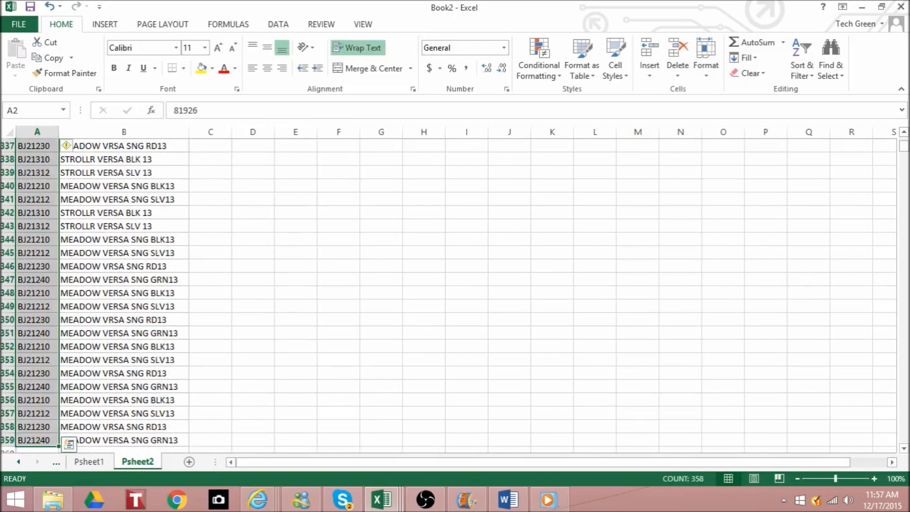
pyautogui.click(904, 402)
pyautogui.moveTo(904, 145); pyautogui.dragTo(897, 123)
pyautogui.click(73, 160)
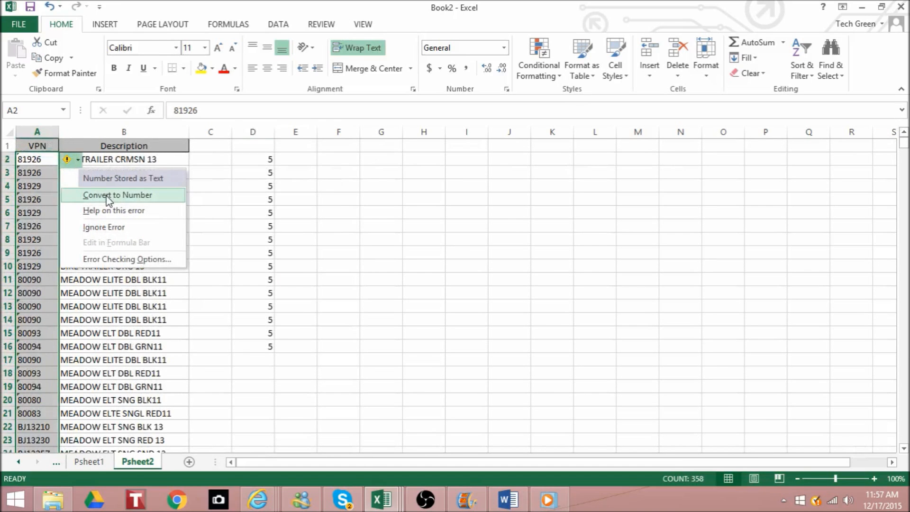
pyautogui.click(108, 196)
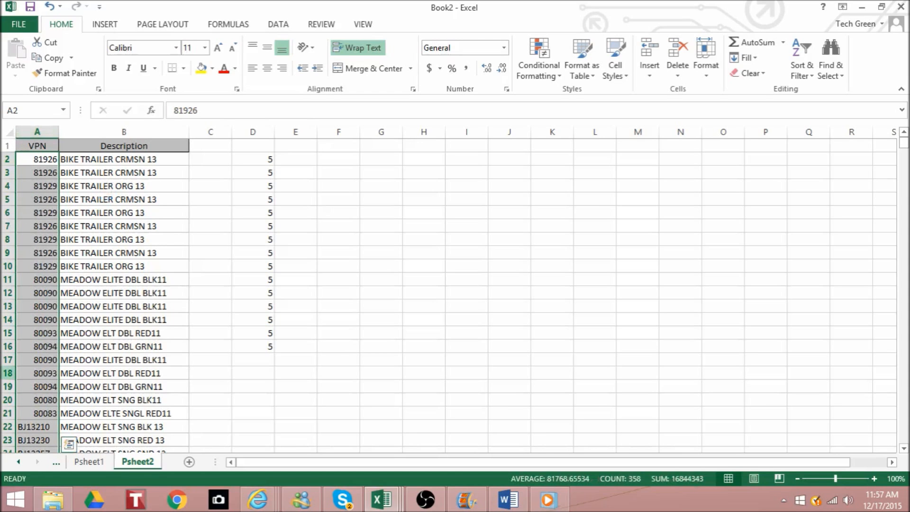
pyautogui.click(34, 427)
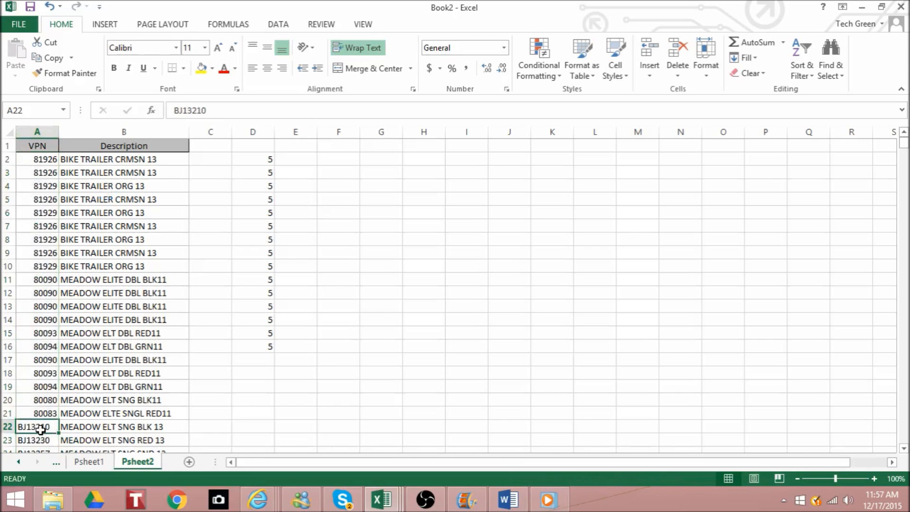
# Widen the Description column on Psheet1 so the full looked-up descriptions fit.
pyautogui.click(142, 317)
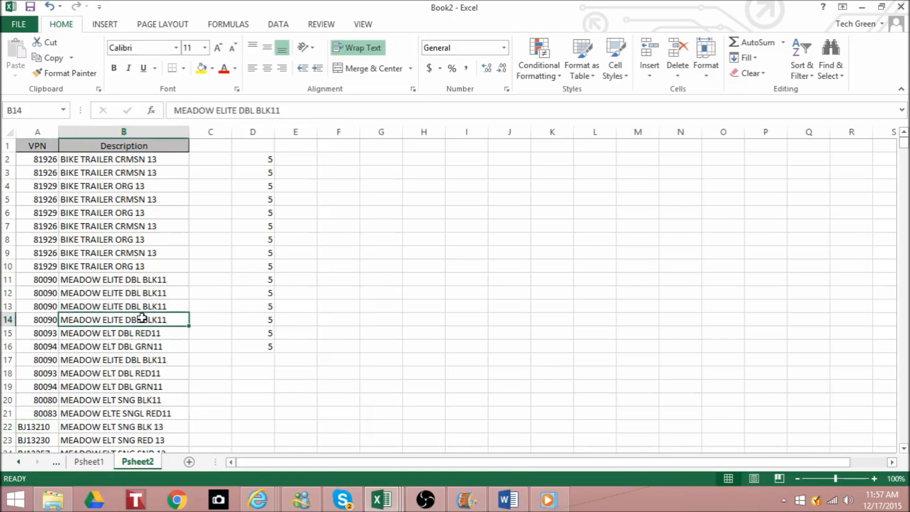
pyautogui.click(90, 461)
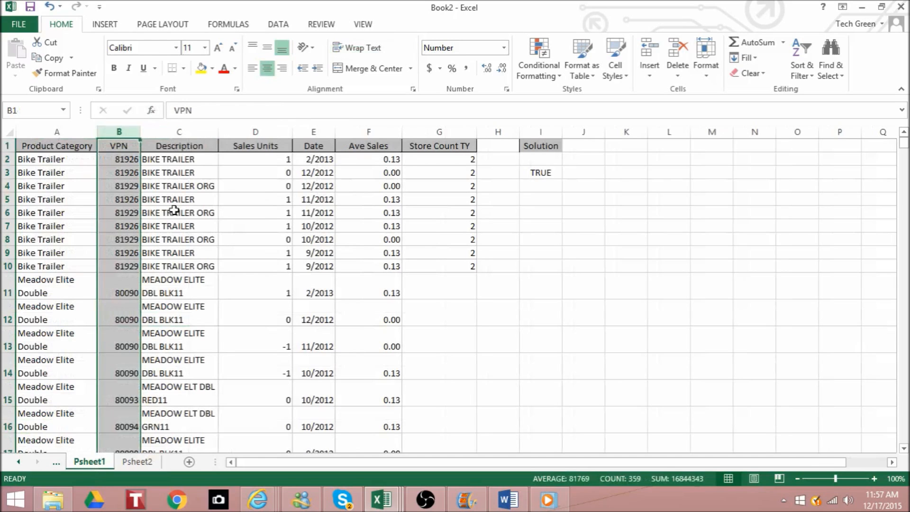
pyautogui.moveTo(217, 133); pyautogui.dragTo(244, 133)
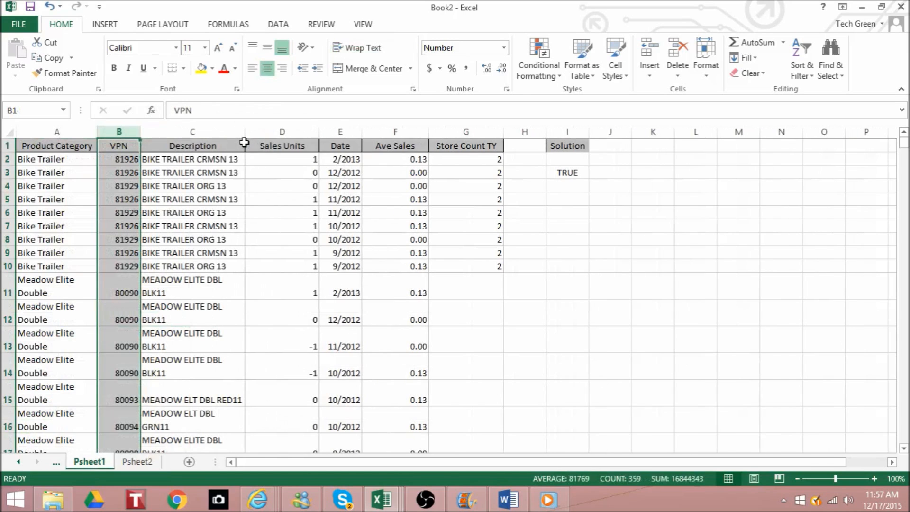
# Check the VLOOKUP results in Psheet1's Description column against Psheet2, and review the VPN match test in I3.
pyautogui.click(190, 413)
pyautogui.click(190, 229)
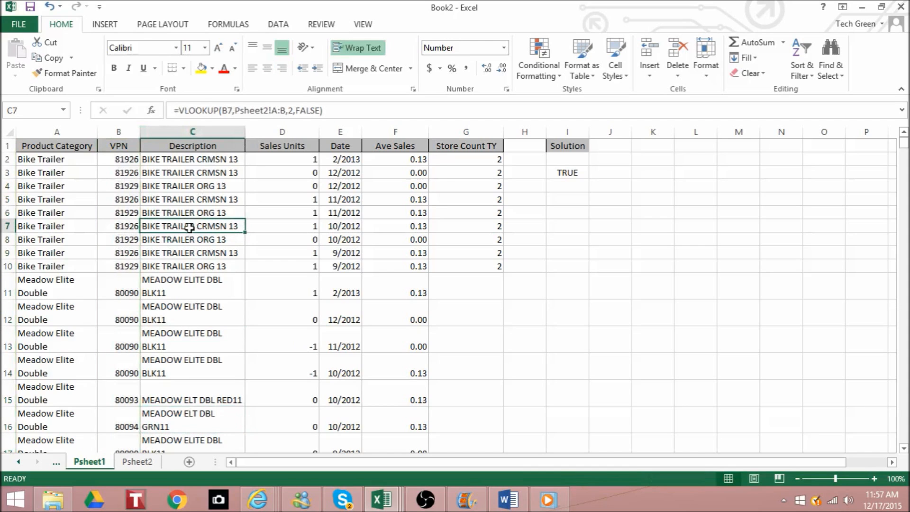
pyautogui.click(194, 159)
pyautogui.click(194, 179)
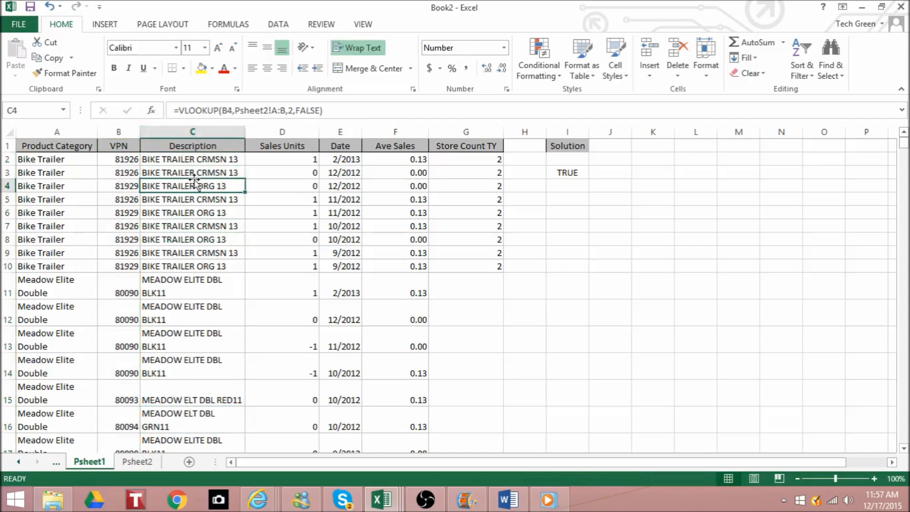
pyautogui.click(197, 240)
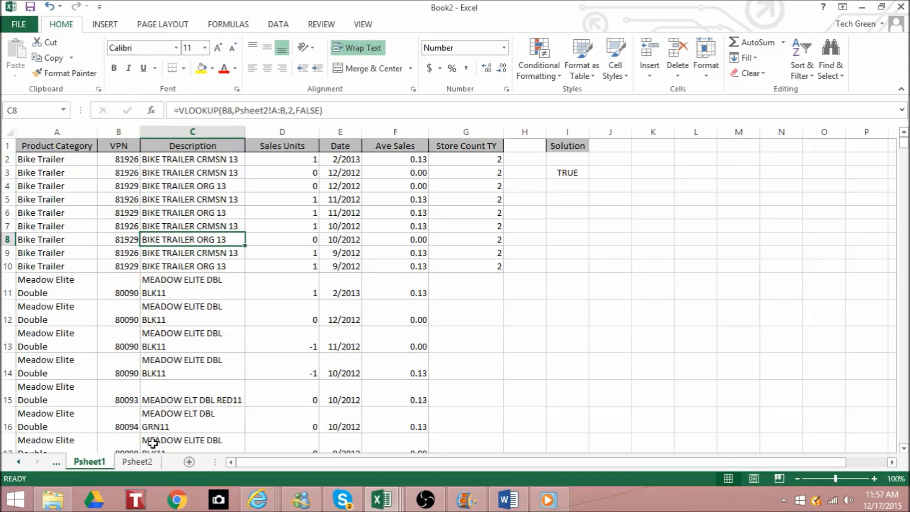
pyautogui.click(138, 461)
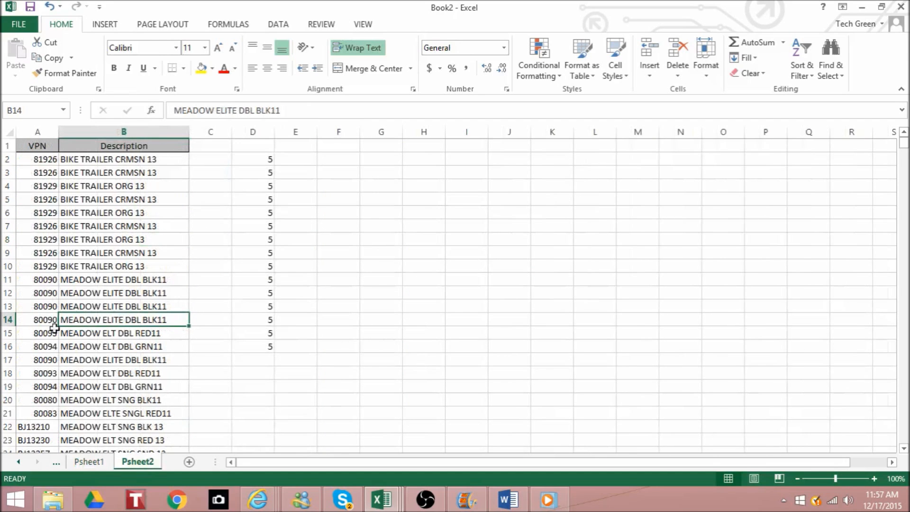
pyautogui.click(94, 463)
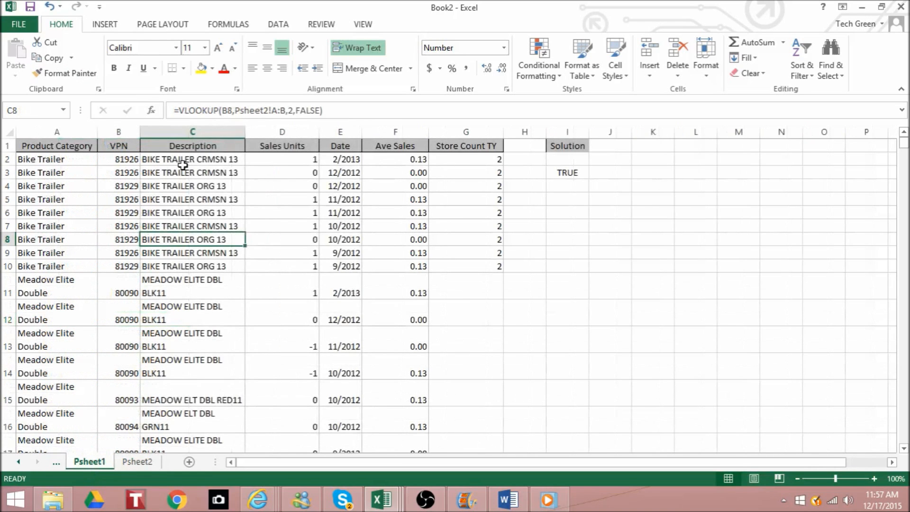
pyautogui.click(581, 173)
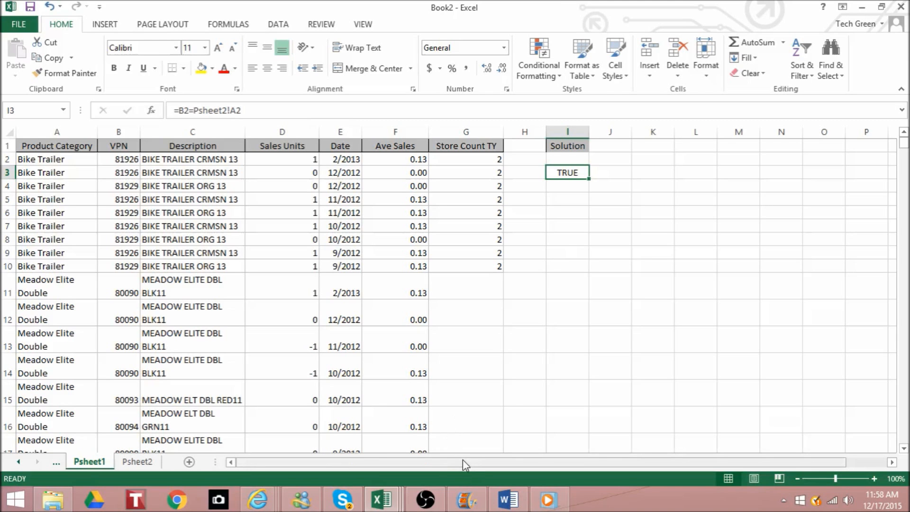
pyautogui.click(427, 504)
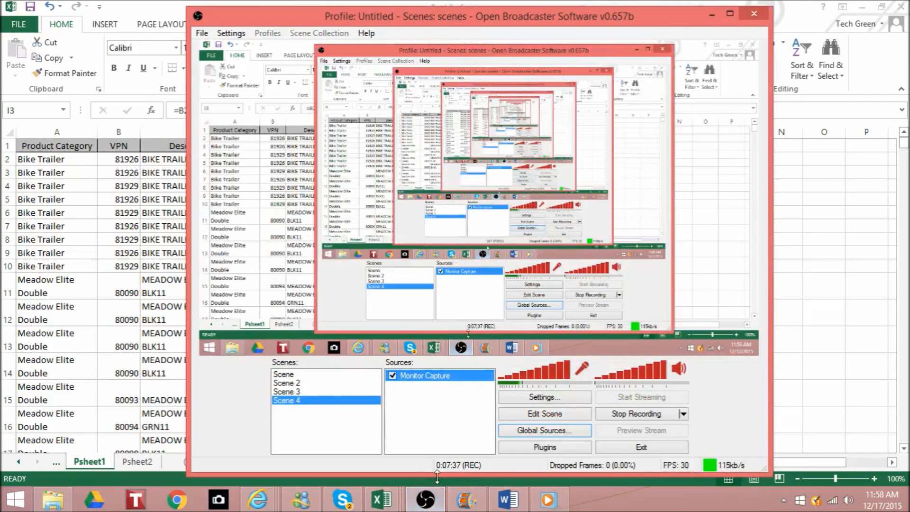